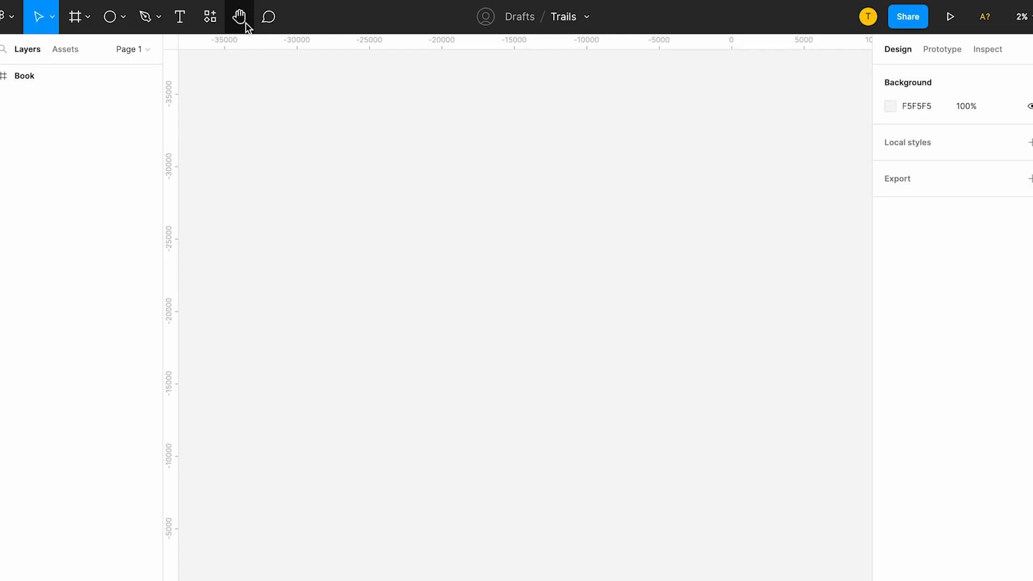
Draw square Frame 94, duplicate it as Frame 95 and add a grey circle inside it.
left_click(75, 17)
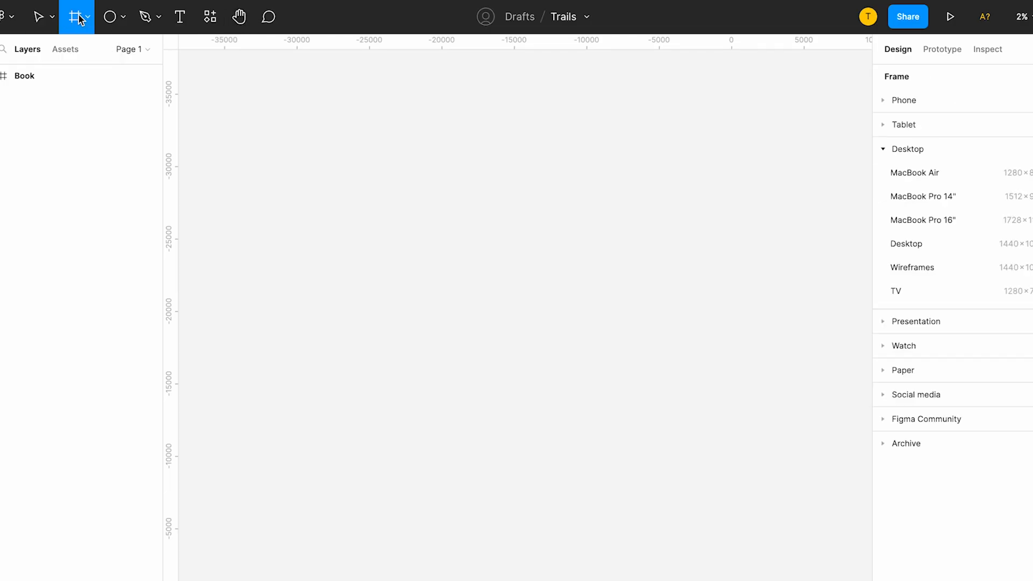
left_click_drag(271, 155, 361, 258)
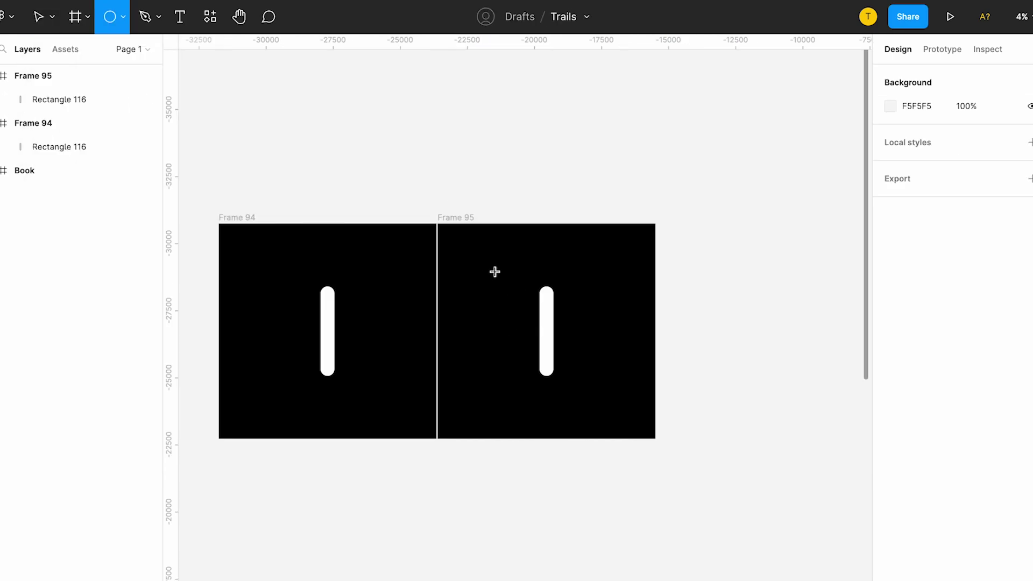
left_click_drag(495, 272, 564, 361)
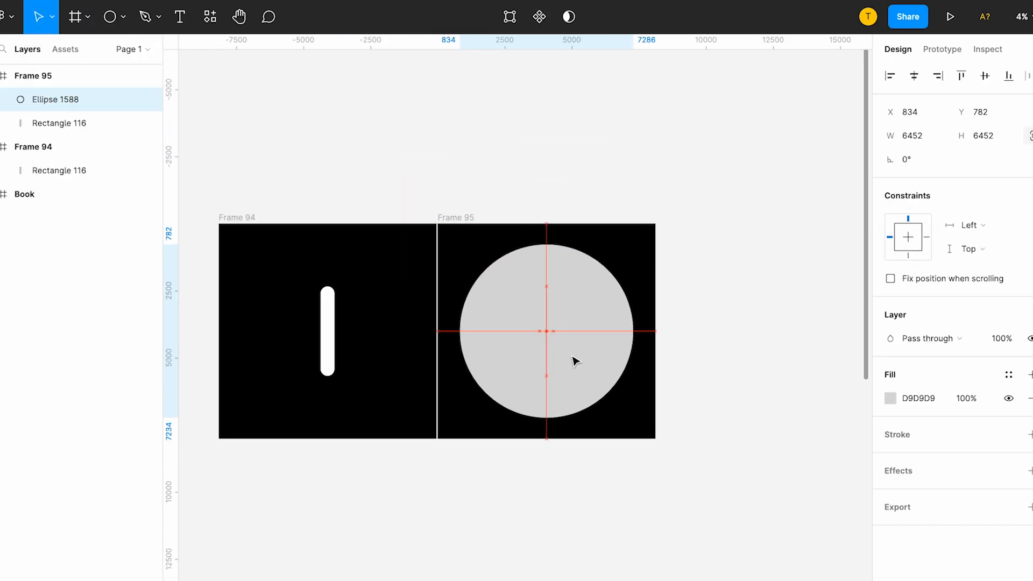
Hollow the grey circle into a thick ring and scatter small white dots along it.
left_click_drag(634, 327, 630, 334)
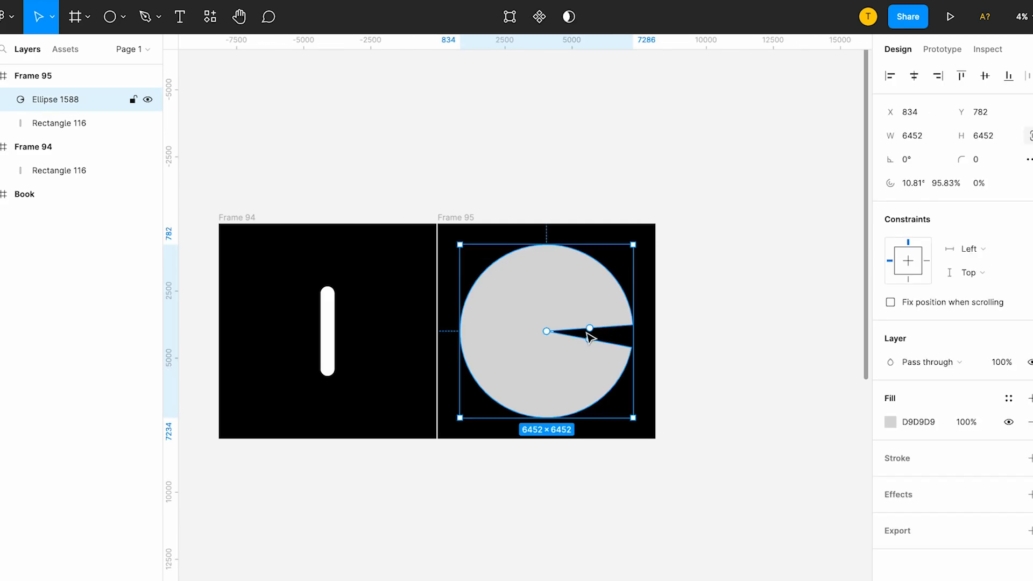
left_click_drag(549, 355, 497, 337)
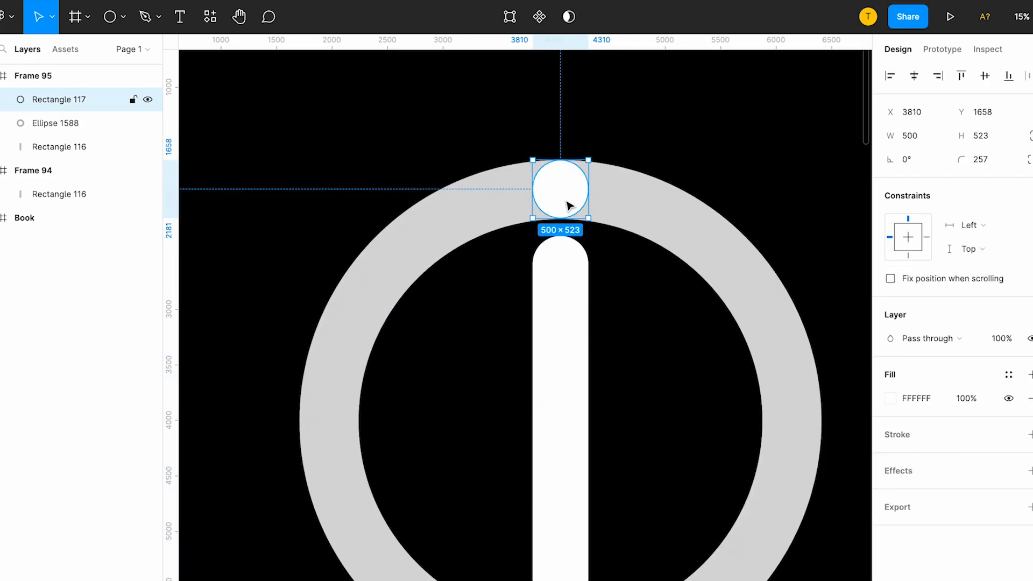
mouse_move(568, 204)
left_mouse_down()
mouse_move(703, 246)
mouse_move(757, 332)
left_mouse_up()
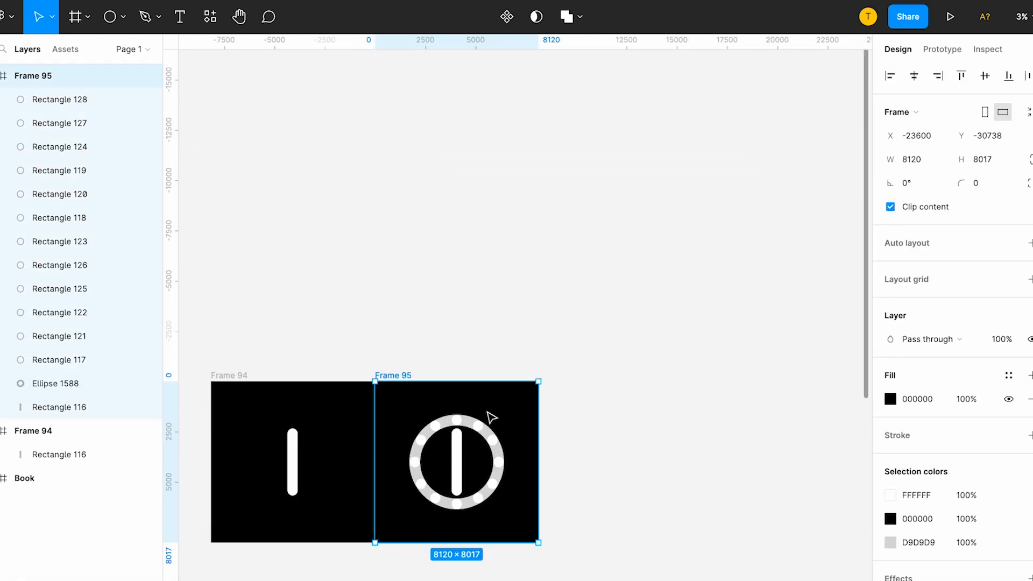
Select the ring (Ellipse 1588) and hide its grey fill.
left_click(475, 507)
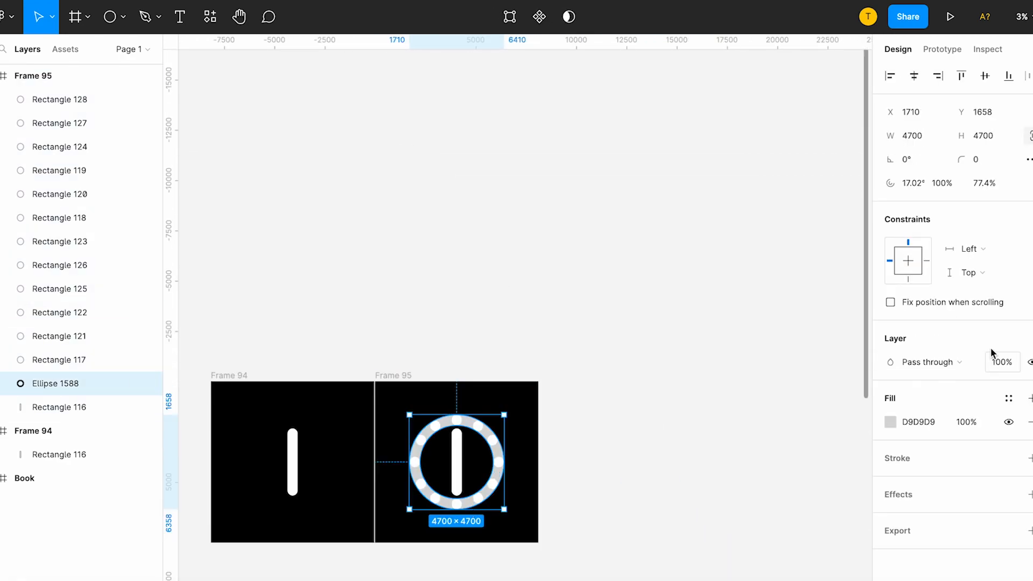
left_click(1008, 422)
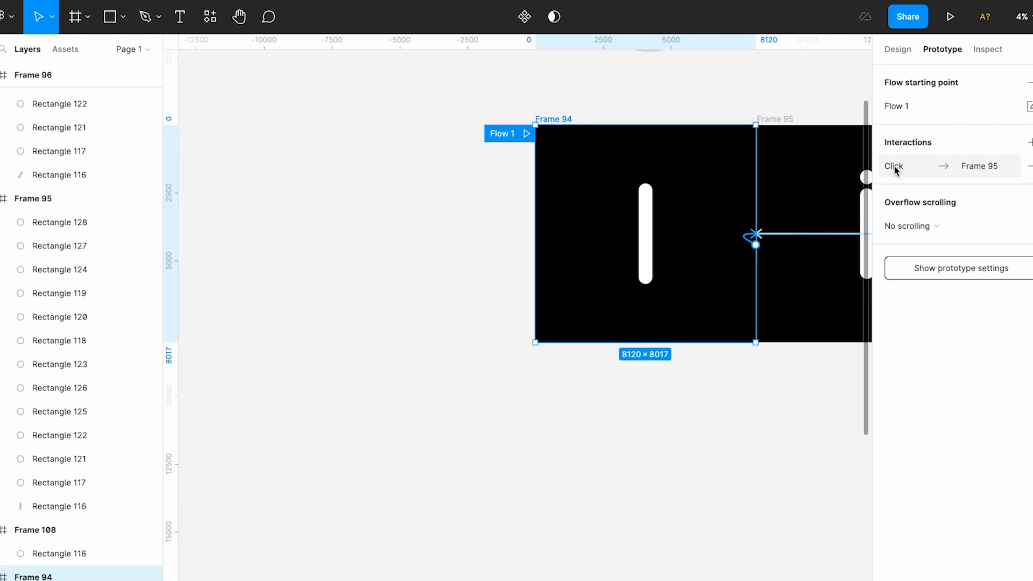
Give the frame transitions a 100 ms after-delay and 100 ms smart-animate duration, keeping the easing.
left_click(741, 226)
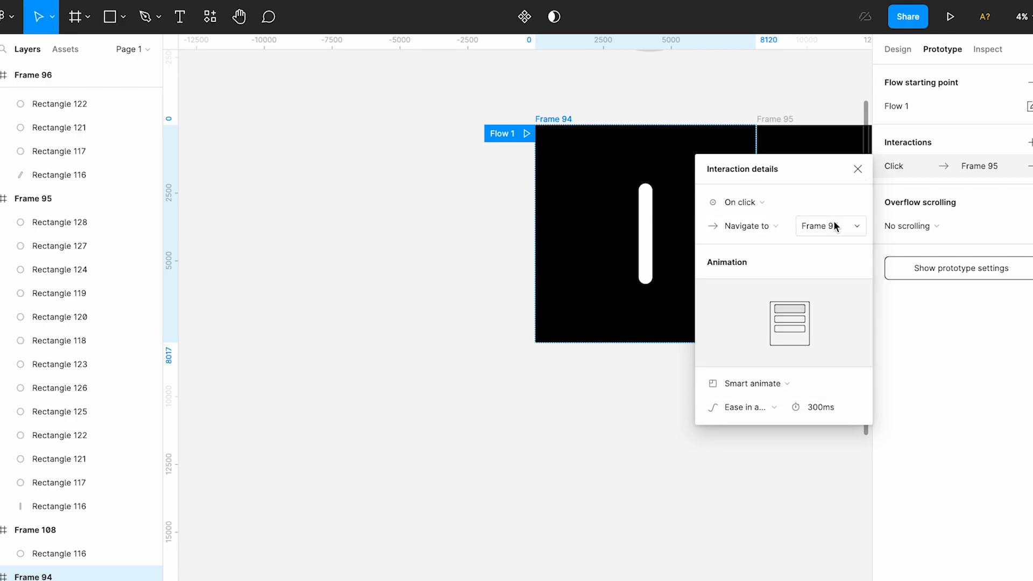
left_click(743, 407)
left_click(753, 410)
double_click(816, 410)
type("100")
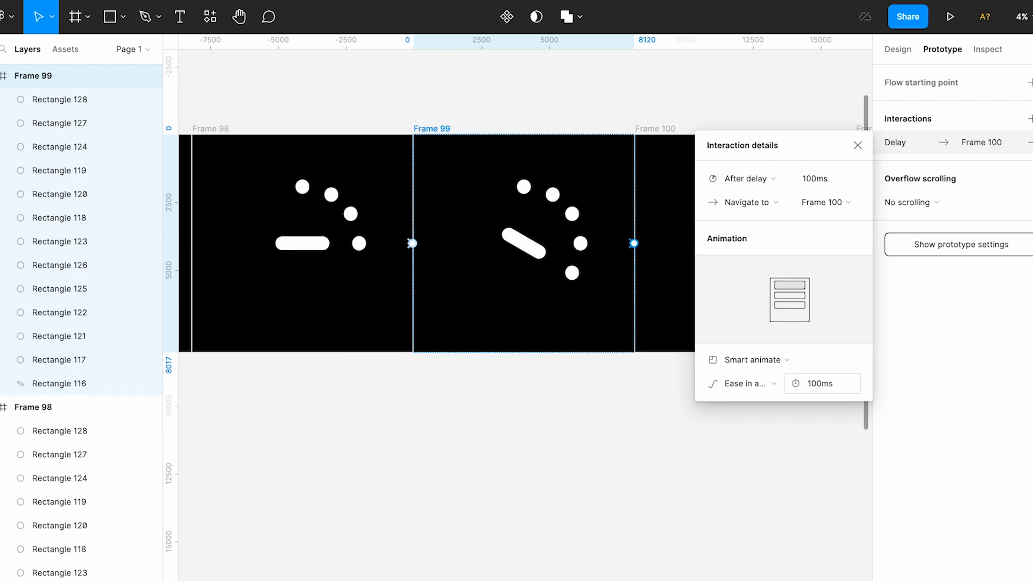
double_click(816, 178)
type("100")
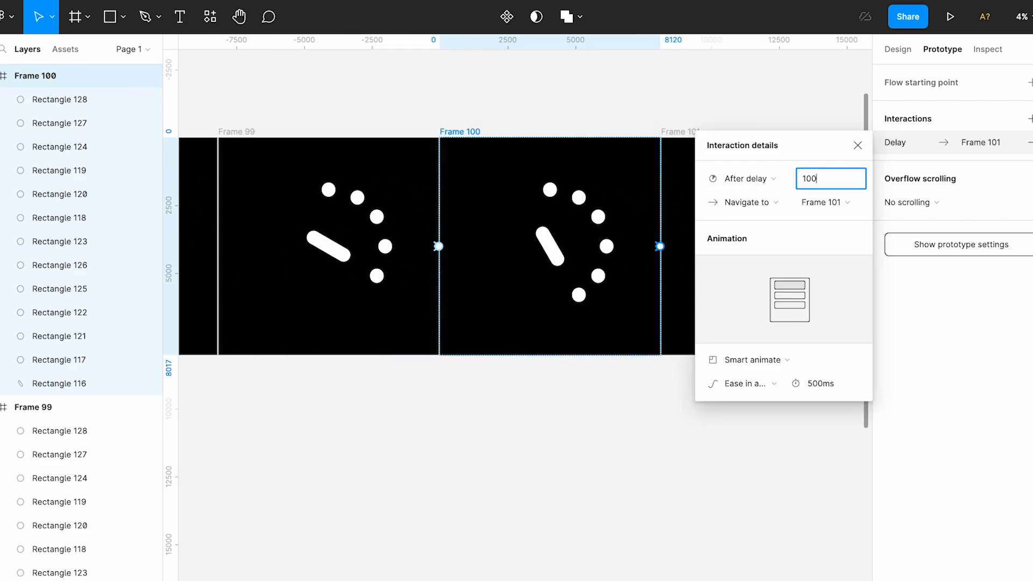
double_click(821, 383)
type("100")
key("Return")
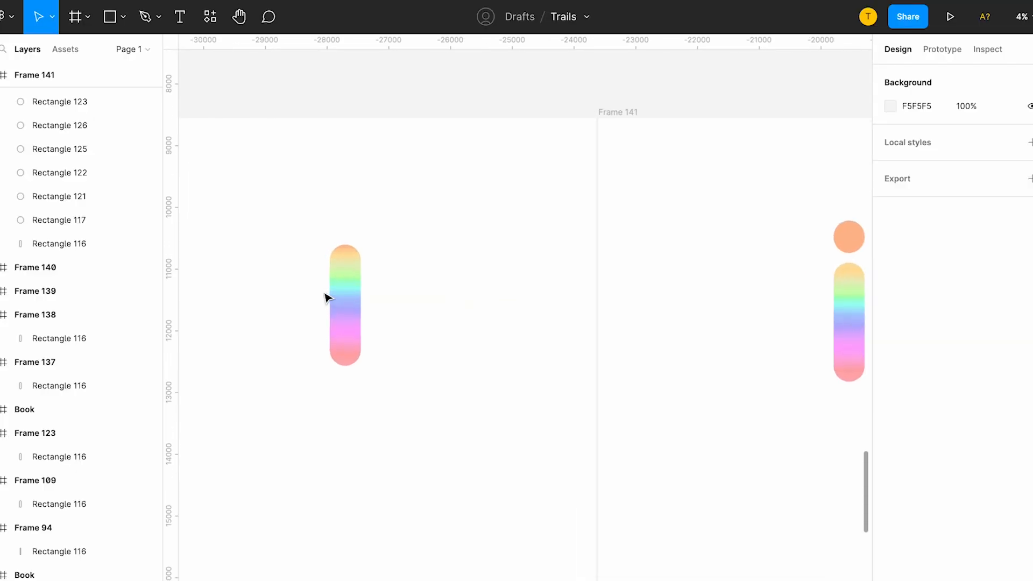
scroll(302, 300, "left", 2)
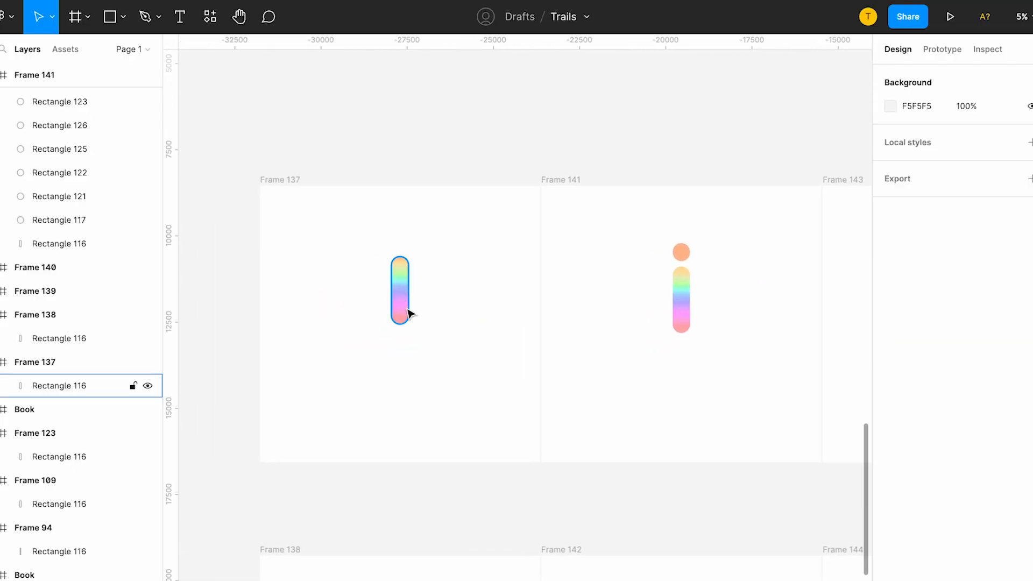
scroll(471, 325, "right", 2)
scroll(617, 322, "left", 3)
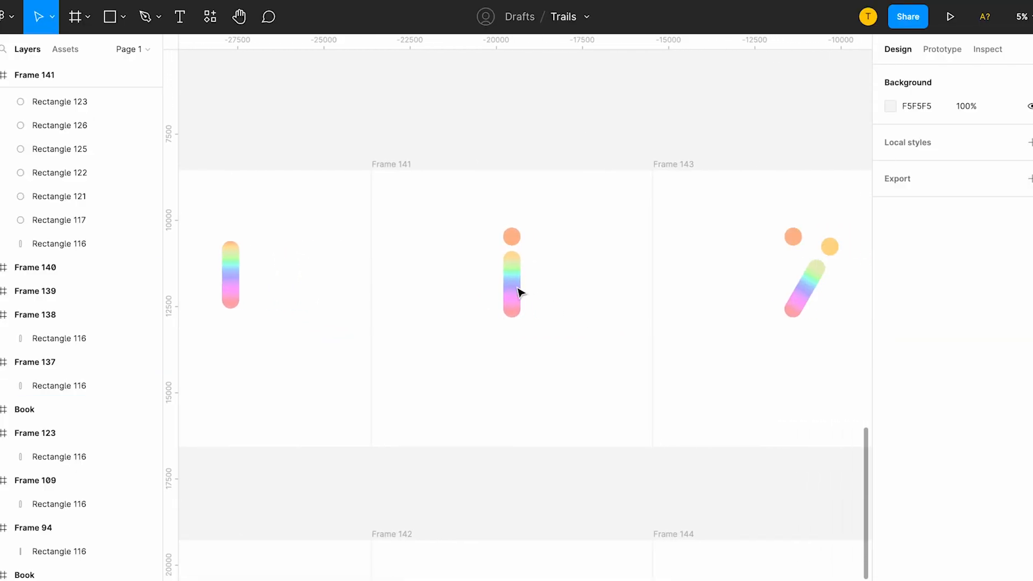
Inspect the rainbow gradient fill of the pill in Frame 137 and the orange dot above it.
left_click(296, 272)
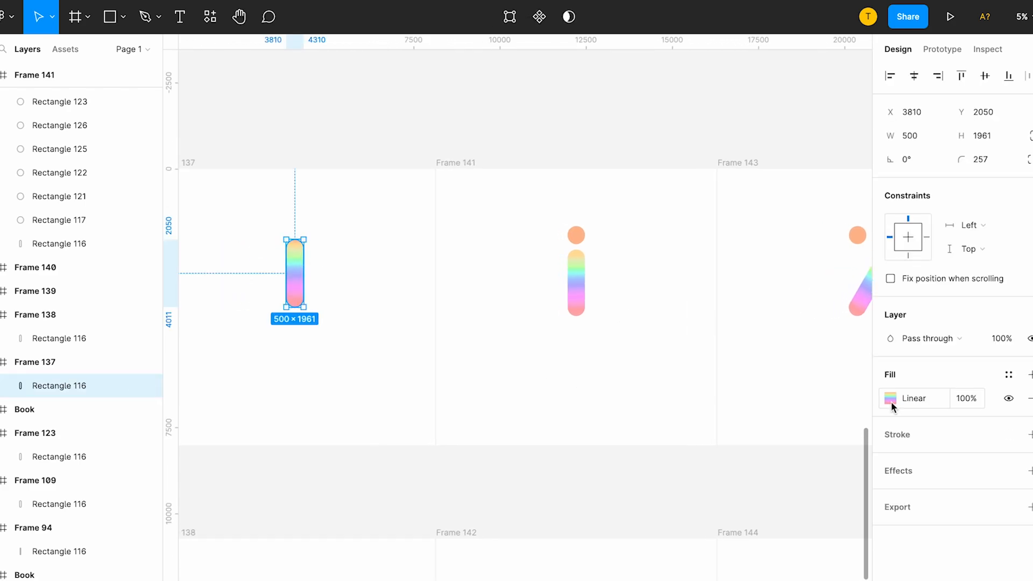
left_click(890, 398)
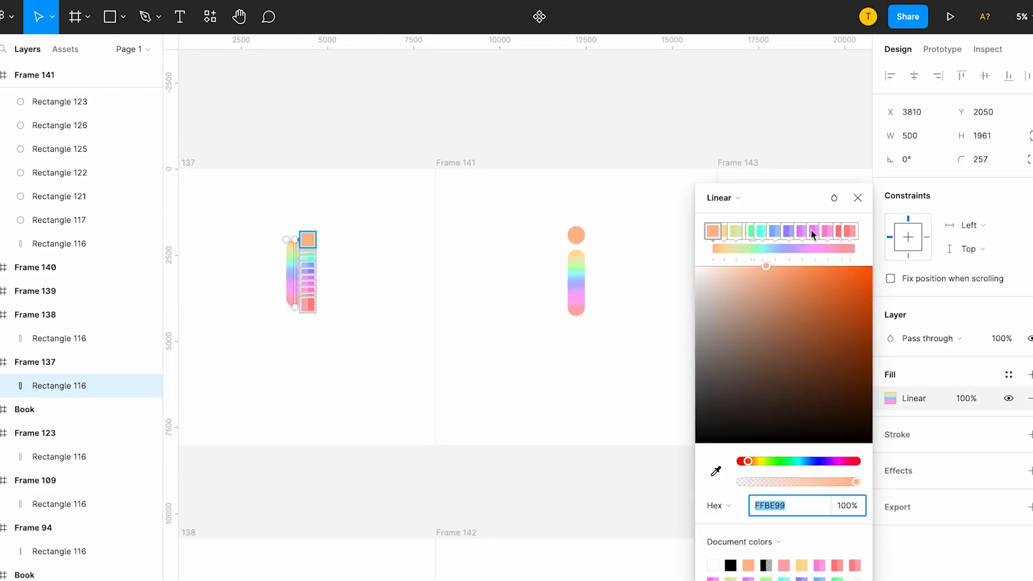
left_click(857, 198)
scroll(566, 273, "down", 3)
scroll(566, 273, "right", 2)
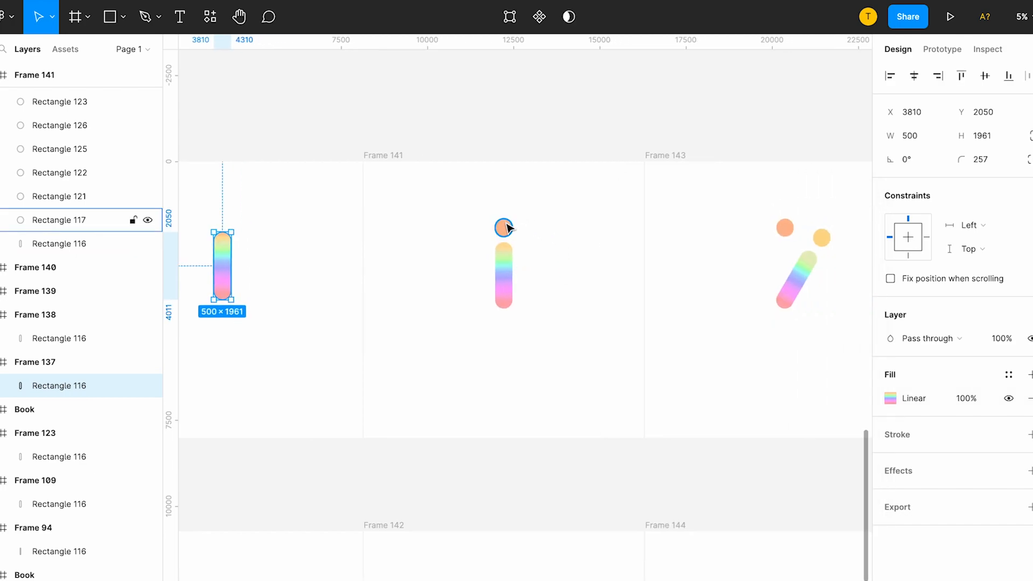
left_click(503, 228)
scroll(508, 258, "up", 3)
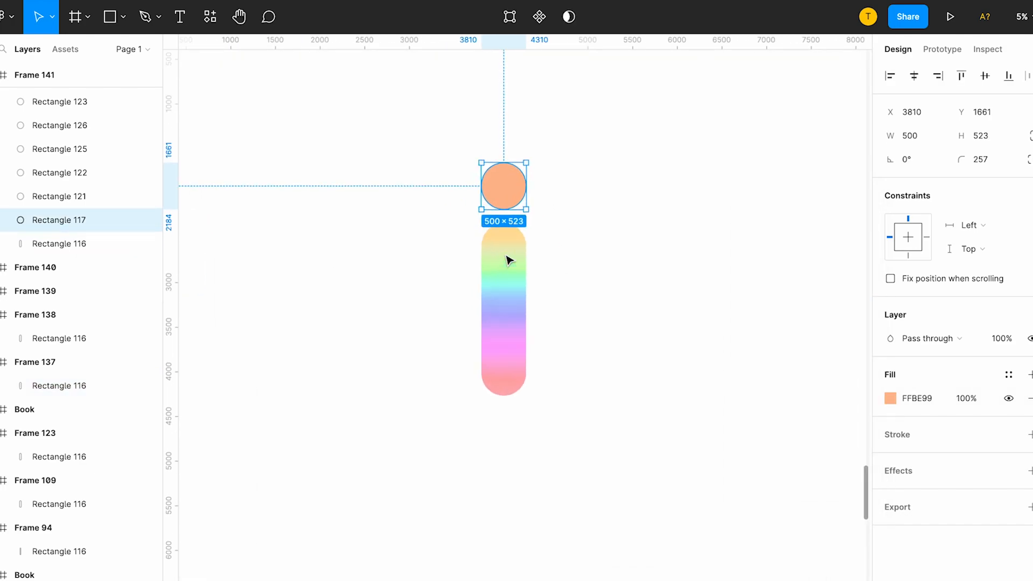
left_click(508, 241)
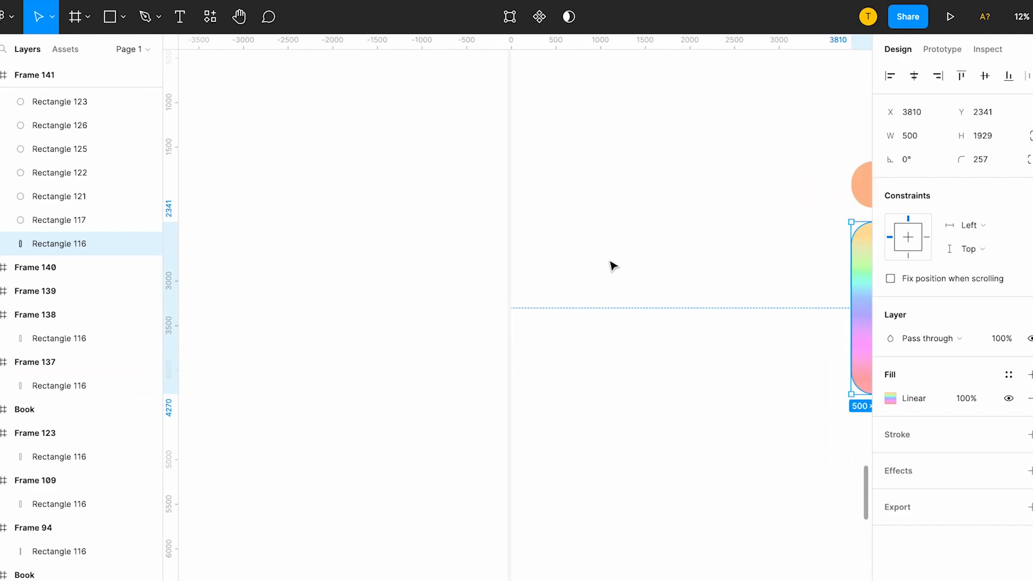
Check the dot and pill in the next frames and open the tilted pill's gradient fill for editing.
left_click(650, 185)
left_click(657, 250)
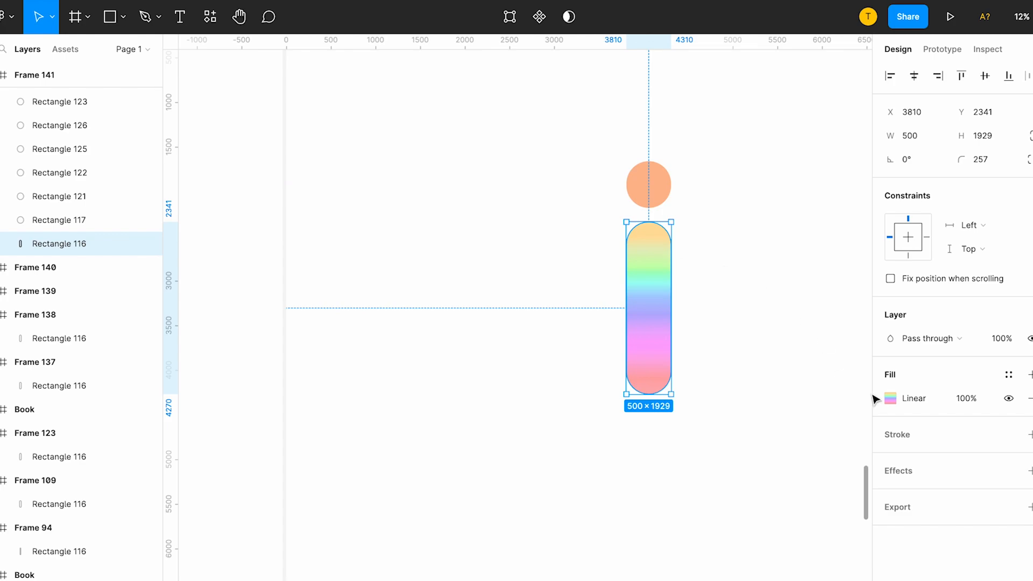
left_click(886, 396)
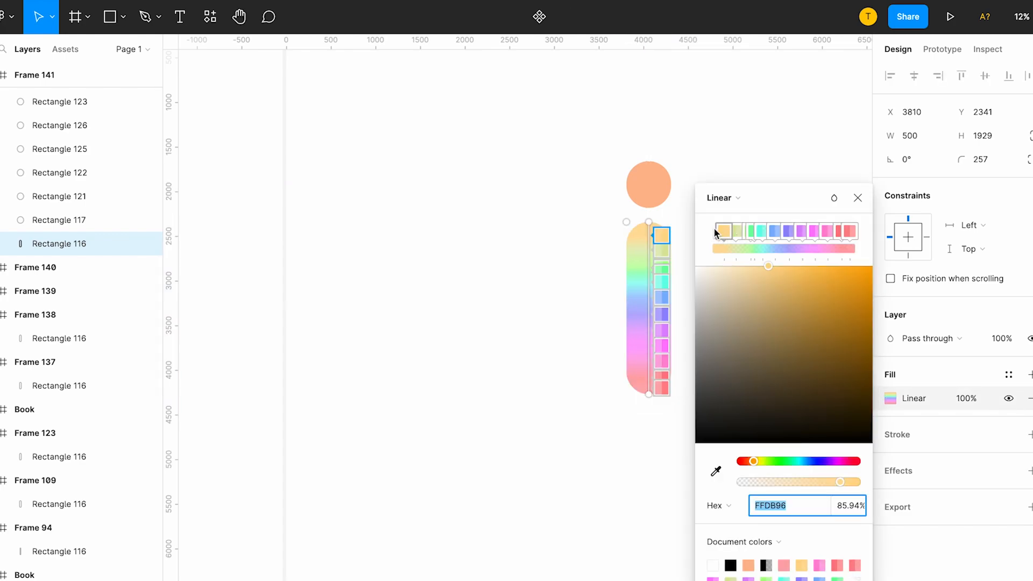
scroll(626, 269, "right", 6)
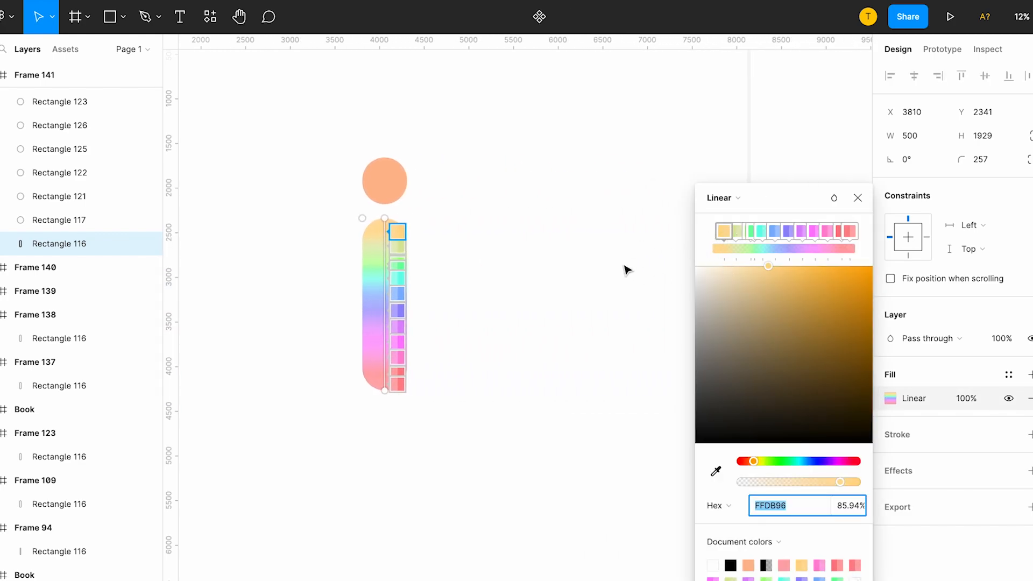
scroll(627, 269, "right", 10)
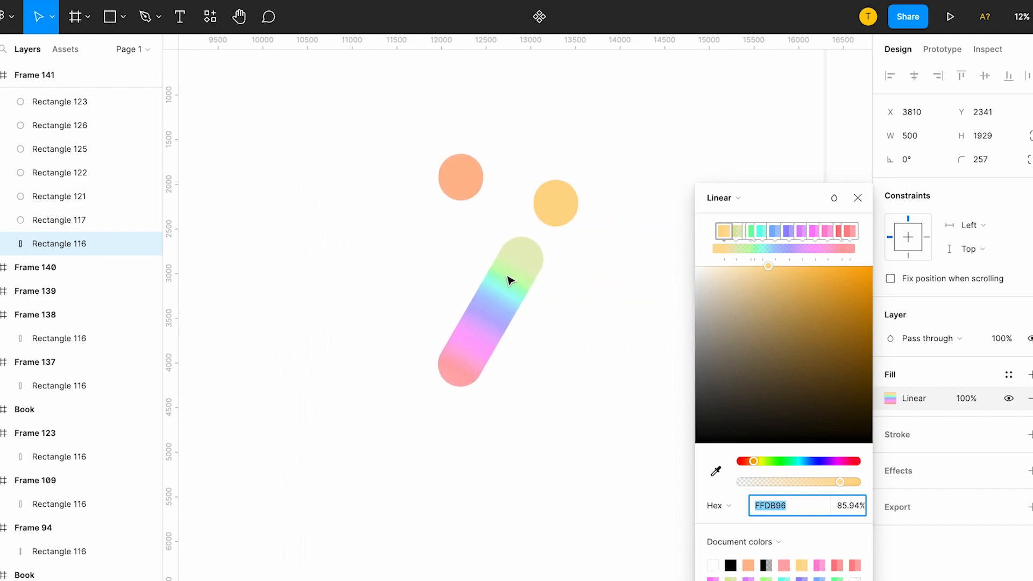
left_click(508, 279)
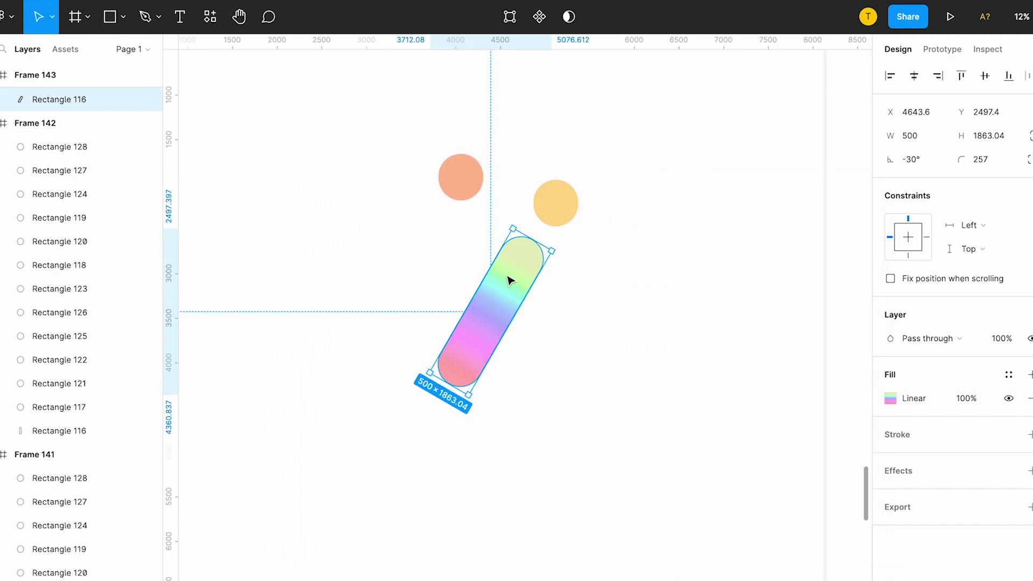
left_click(891, 398)
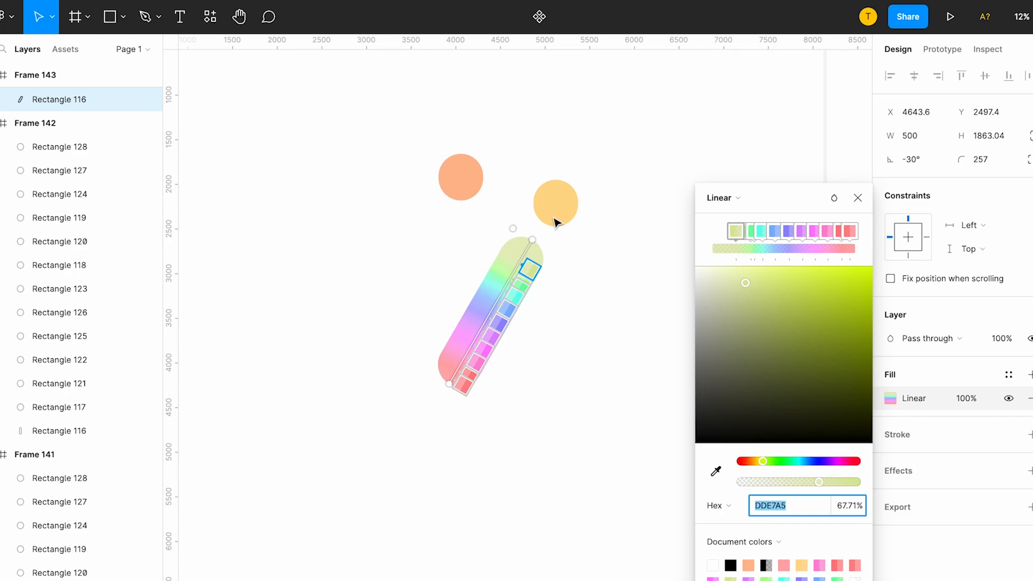
scroll(662, 250, "down", 5)
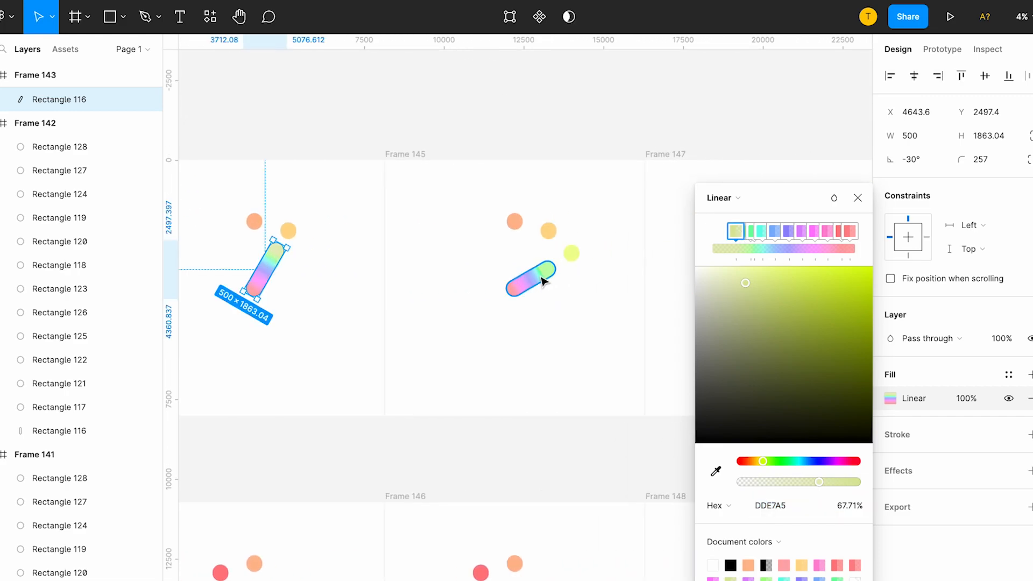
Select Frame 137, the first spinner frame, and present the rainbow dot spinner prototype.
left_click(544, 279)
scroll(646, 306, "right", 5)
scroll(727, 299, "right", 10)
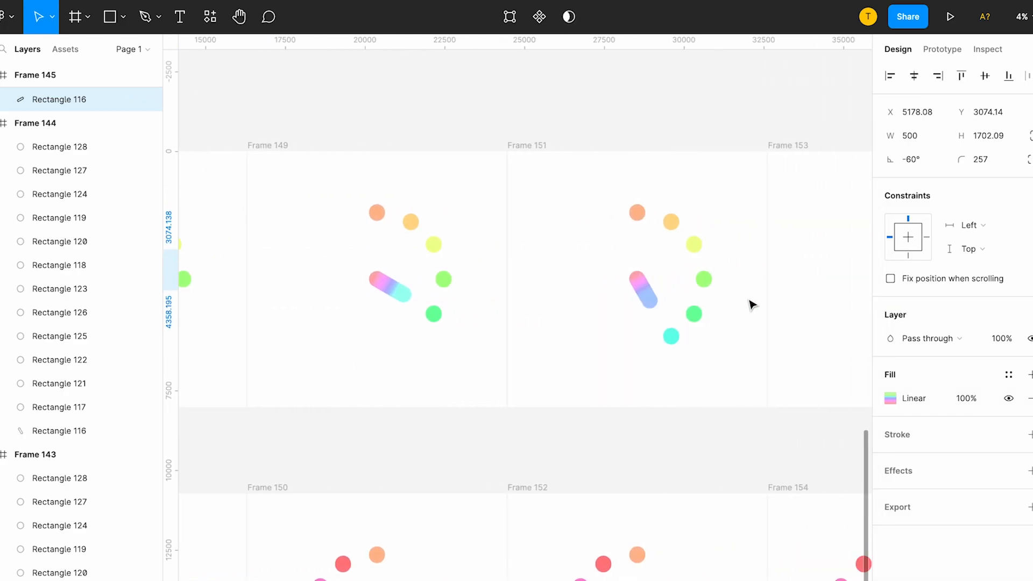
scroll(750, 304, "down", 3)
scroll(750, 304, "right", 5)
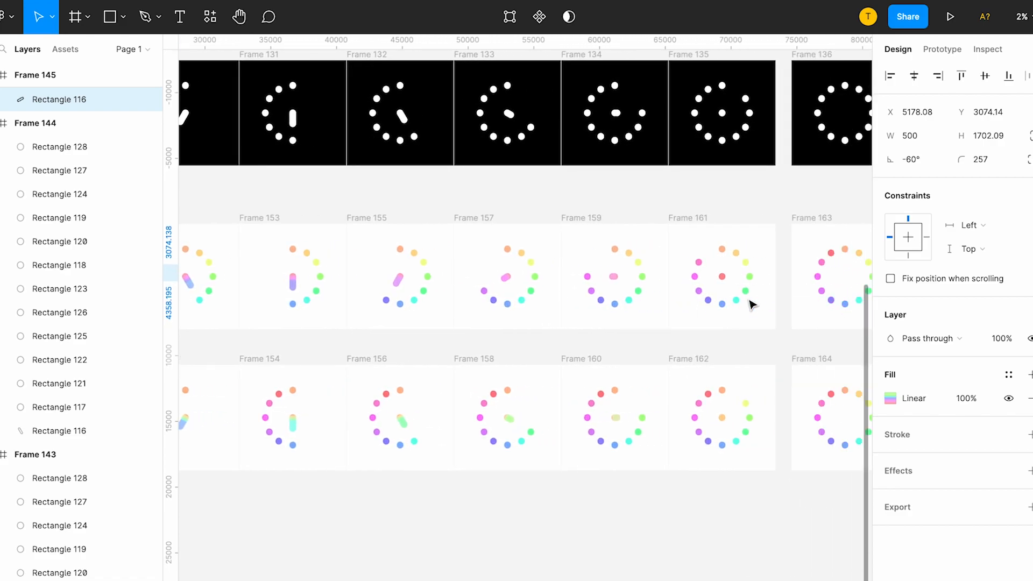
scroll(750, 304, "right", 5)
scroll(478, 364, "left", 10)
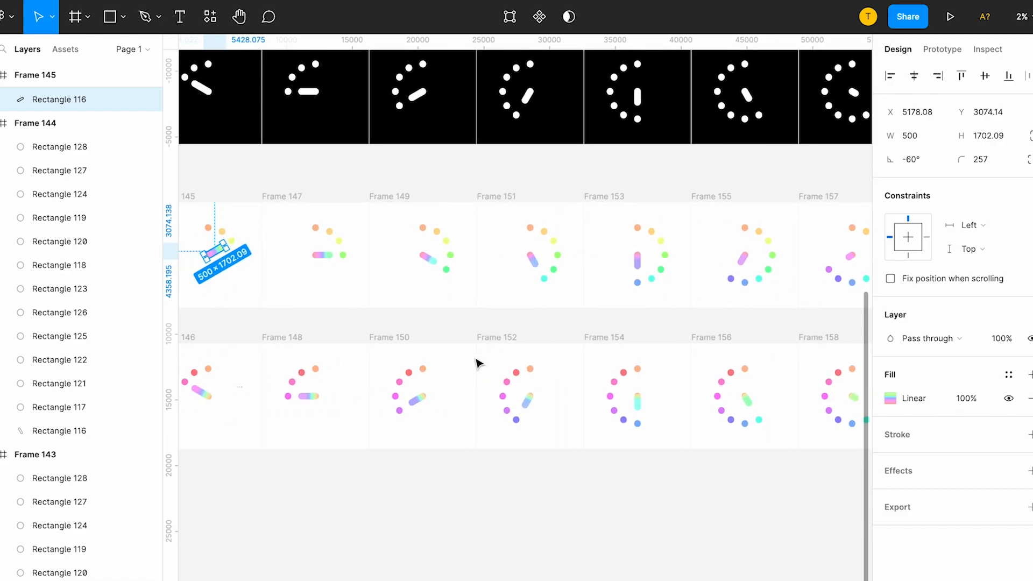
scroll(478, 363, "up", 3)
scroll(484, 339, "left", 5)
scroll(403, 363, "left", 8)
scroll(352, 378, "left", 5)
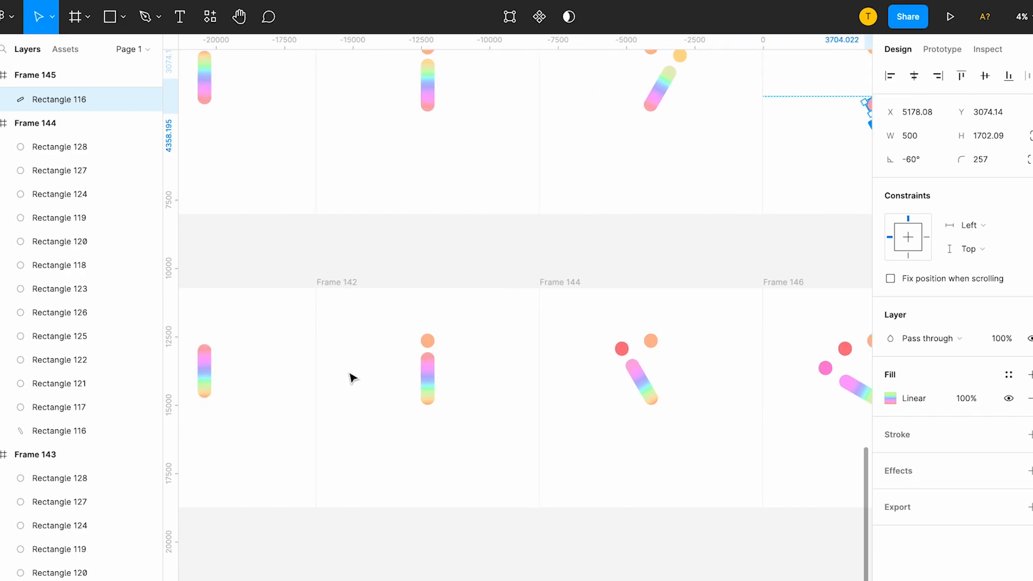
scroll(352, 378, "down", 3)
scroll(452, 210, "left", 3)
left_click(445, 188)
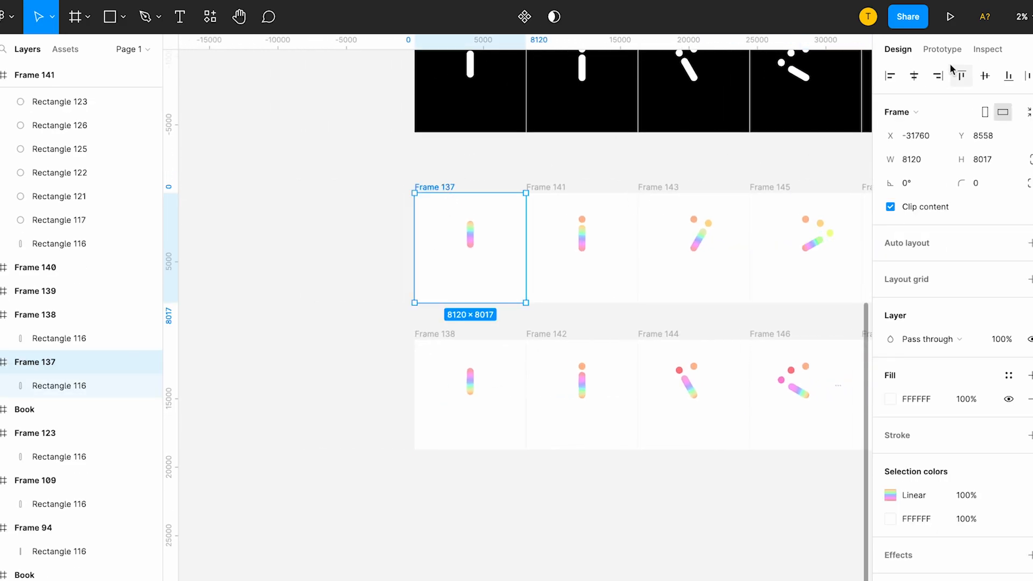
left_click(951, 17)
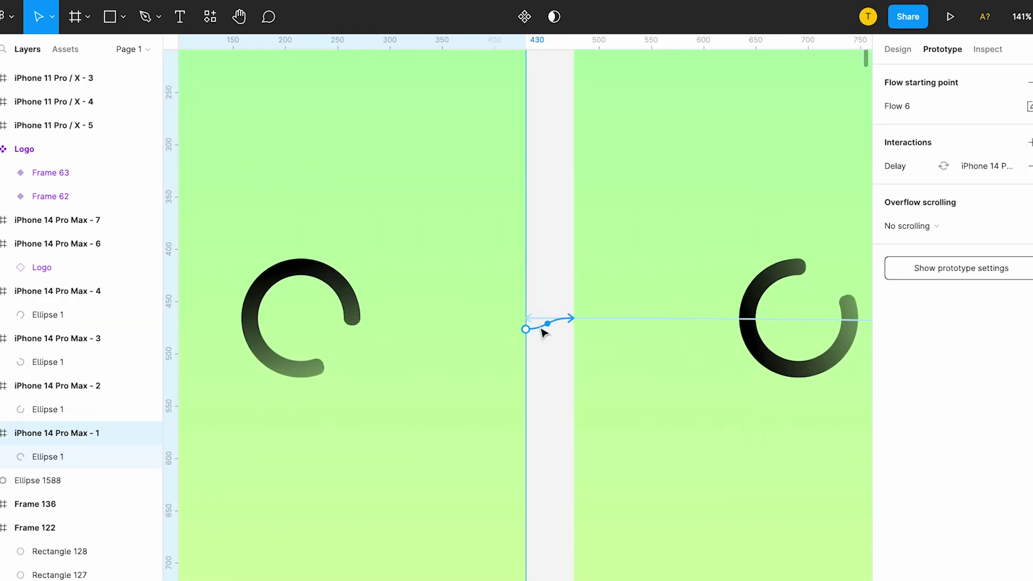
Review both arc screens' swap transitions with custom linear 180 ms smart animate, then present Flow 6.
left_click(543, 331)
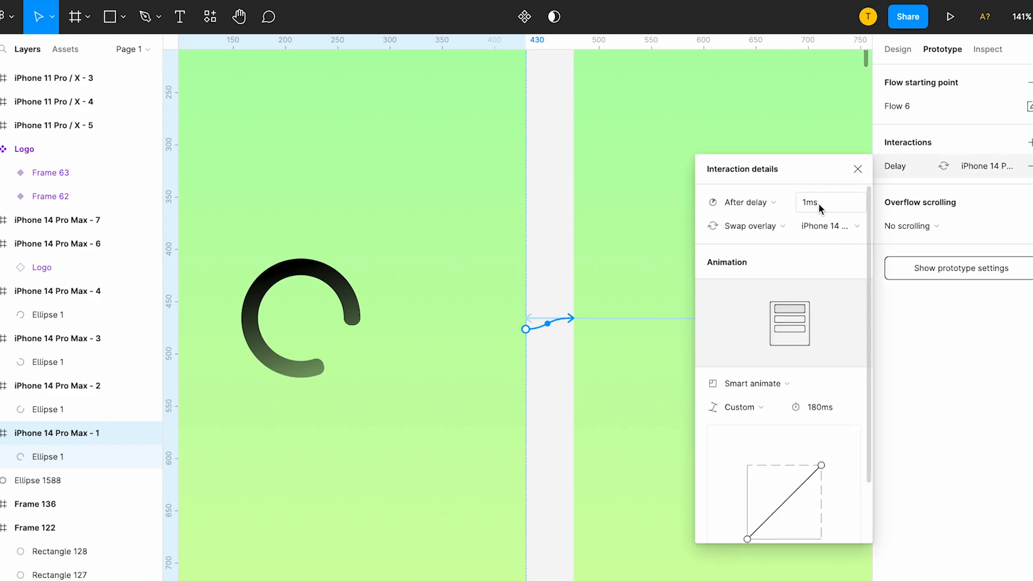
scroll(761, 222, "down", 3)
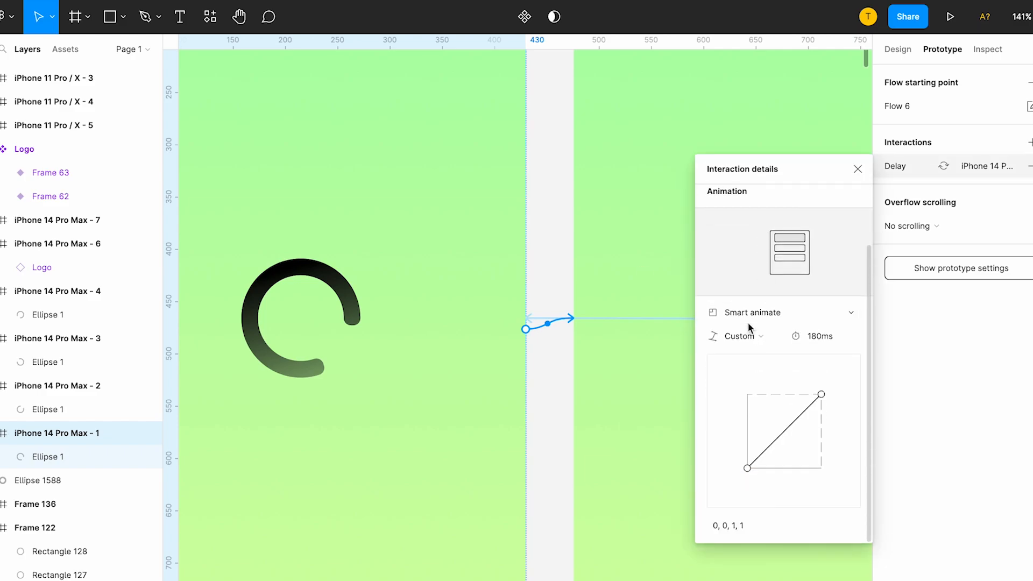
left_click(738, 335)
left_click(764, 357)
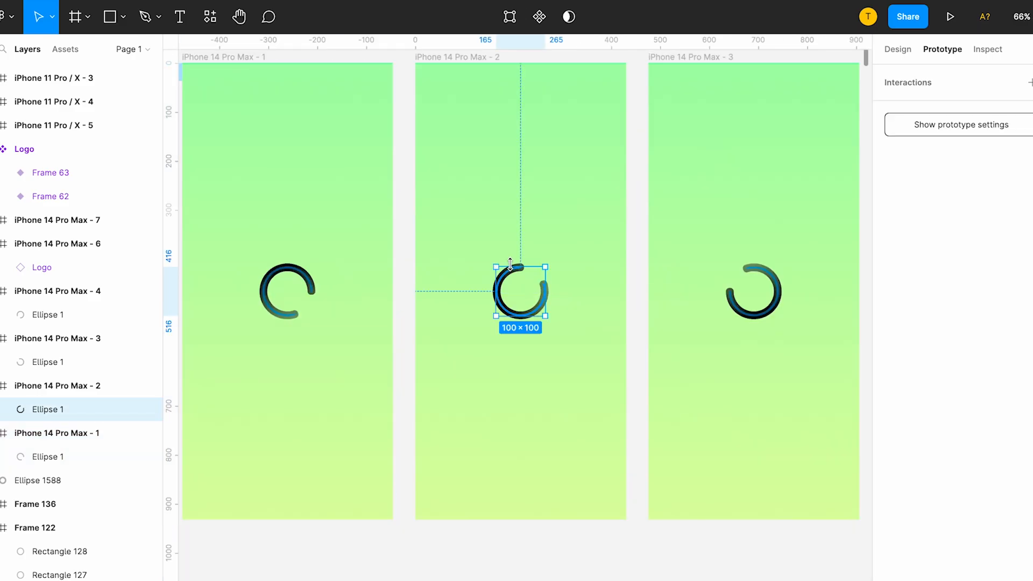
left_click(494, 83)
left_click(637, 292)
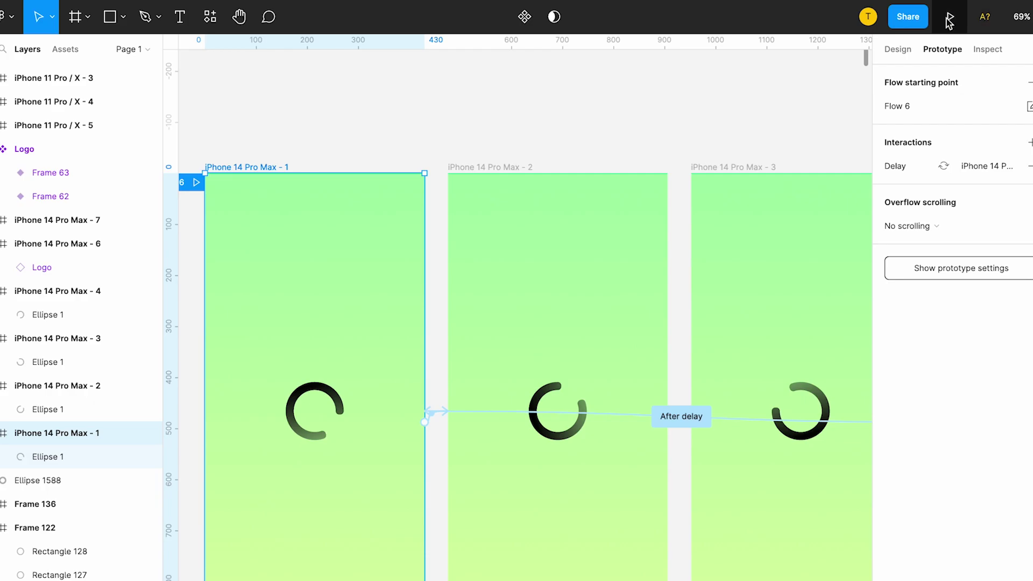
left_click(949, 17)
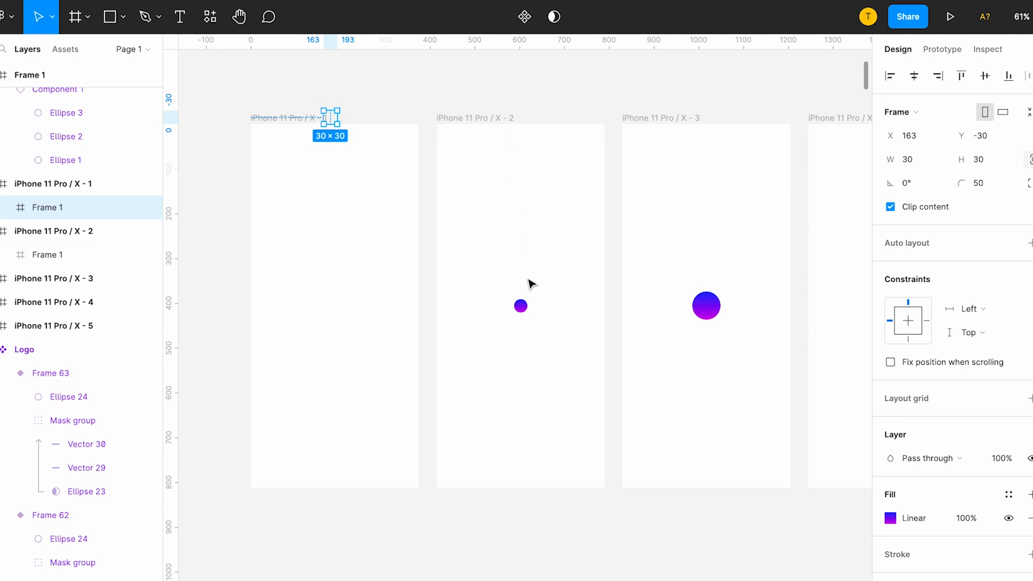
Select the gradient-ball phone screens and open the first screen's 800 ms bouncy transition.
left_click(522, 310)
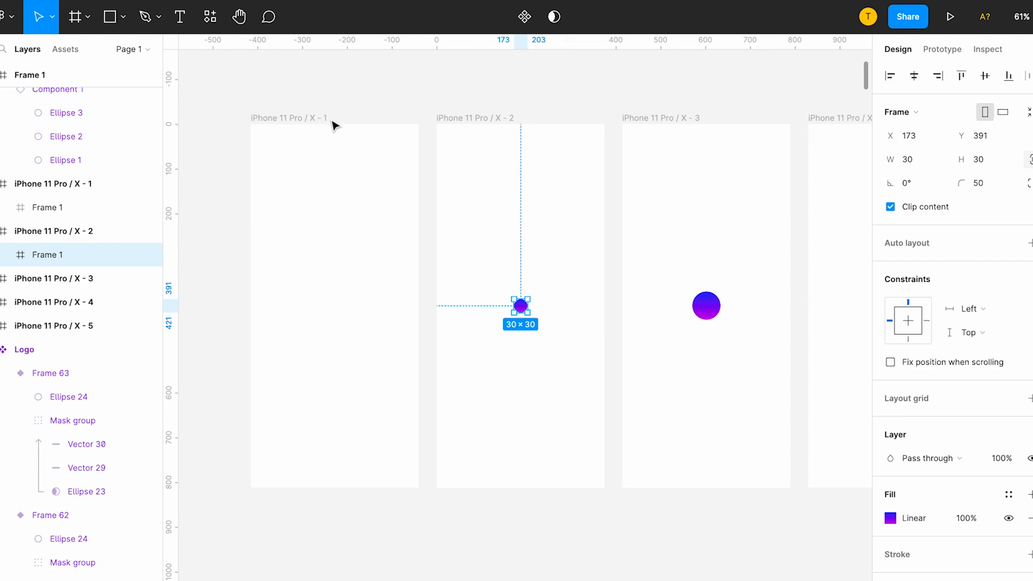
left_click(498, 120)
left_click(569, 120)
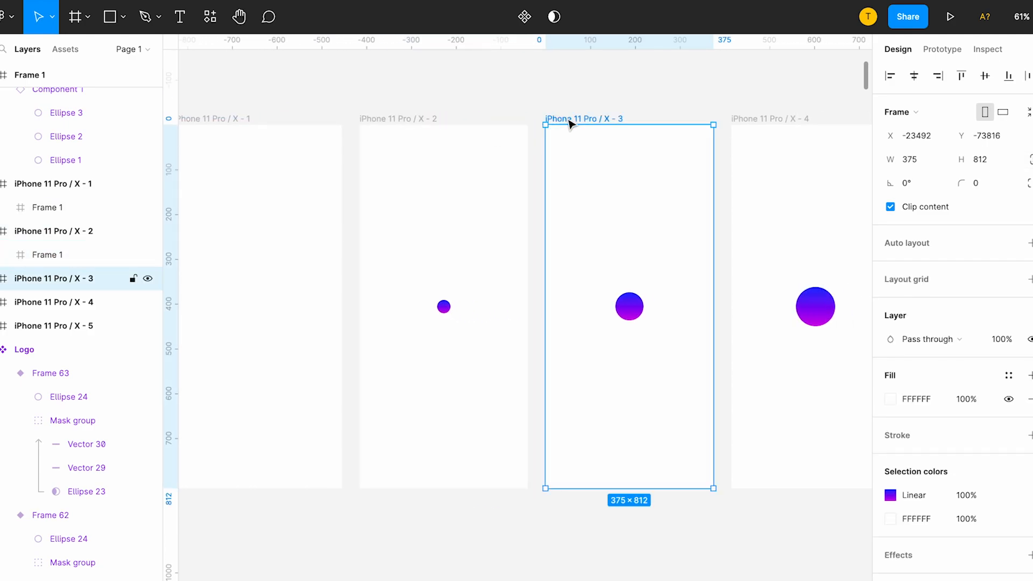
scroll(673, 296, "right", 5)
scroll(669, 257, "down", 3)
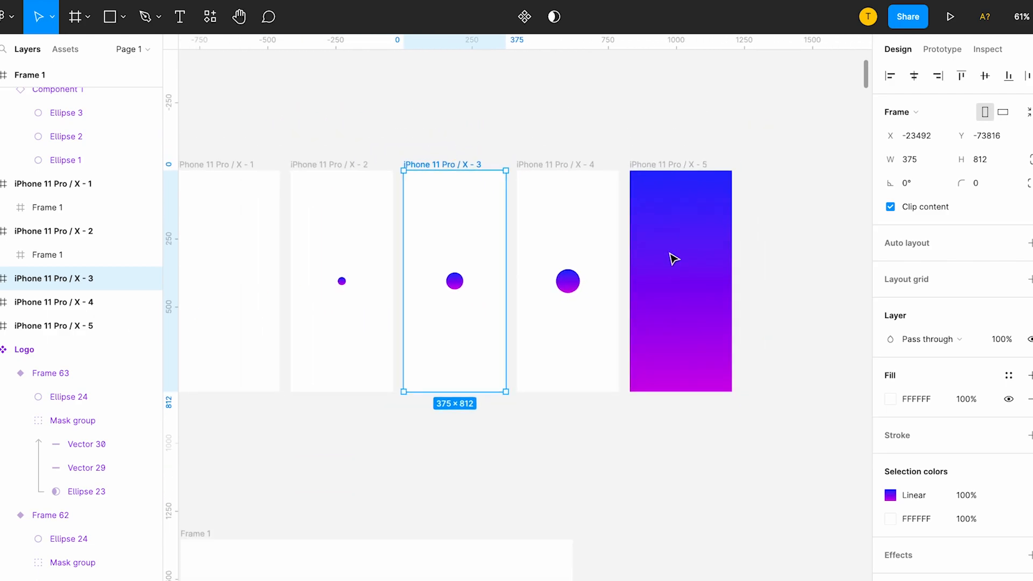
scroll(565, 242, "left", 3)
left_click(355, 159)
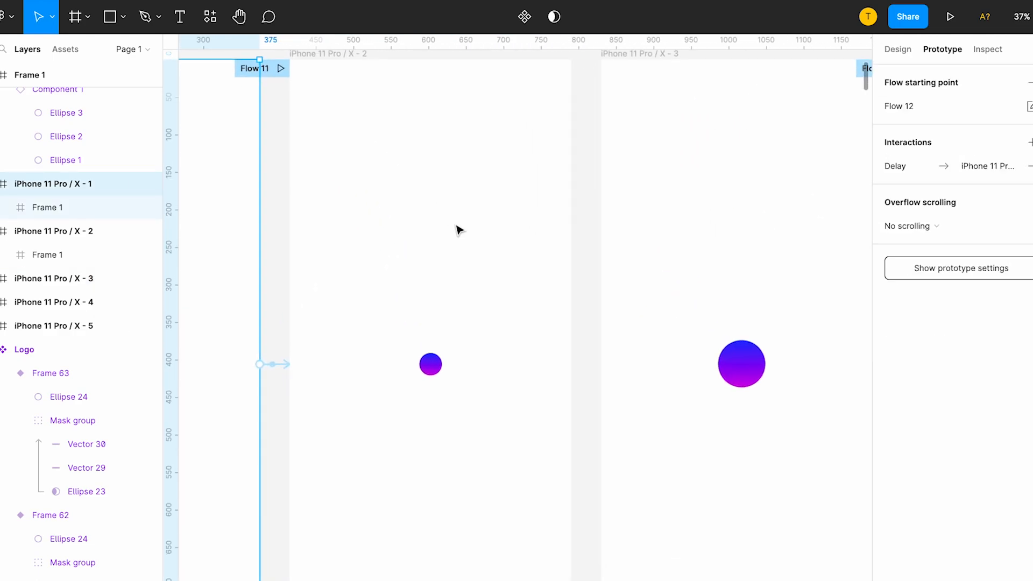
left_click(274, 368)
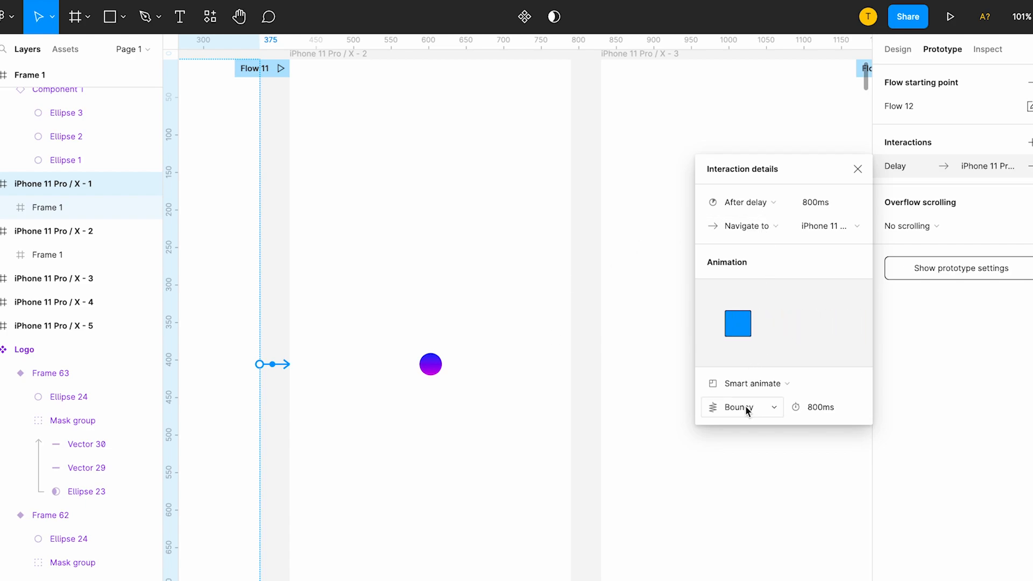
scroll(532, 323, "down", 3)
Step through the second, third and fourth screens' links and return to the first screen.
left_click(446, 147)
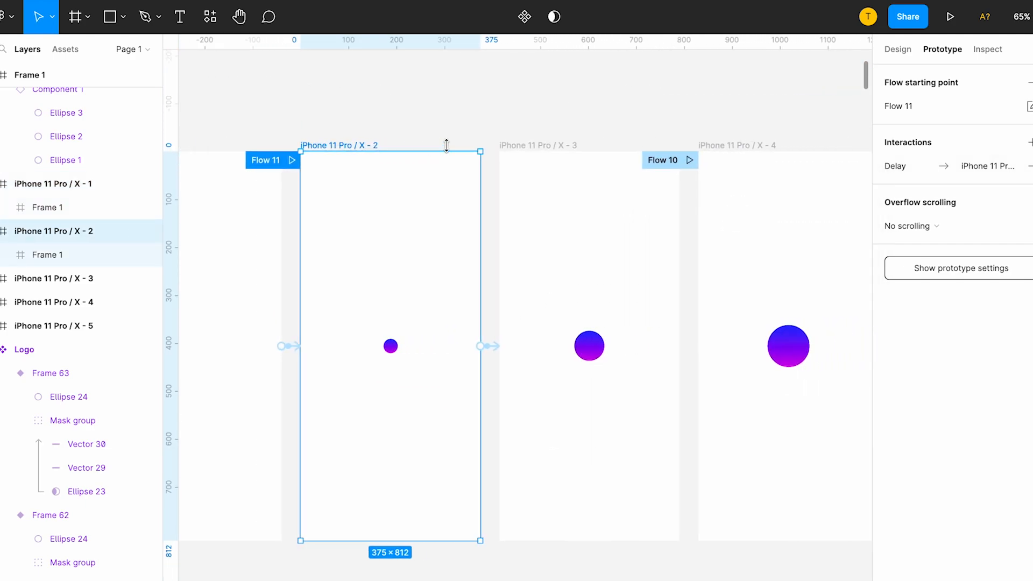
left_click(532, 147)
left_click(737, 147)
scroll(726, 242, "down", 3)
left_click(306, 174)
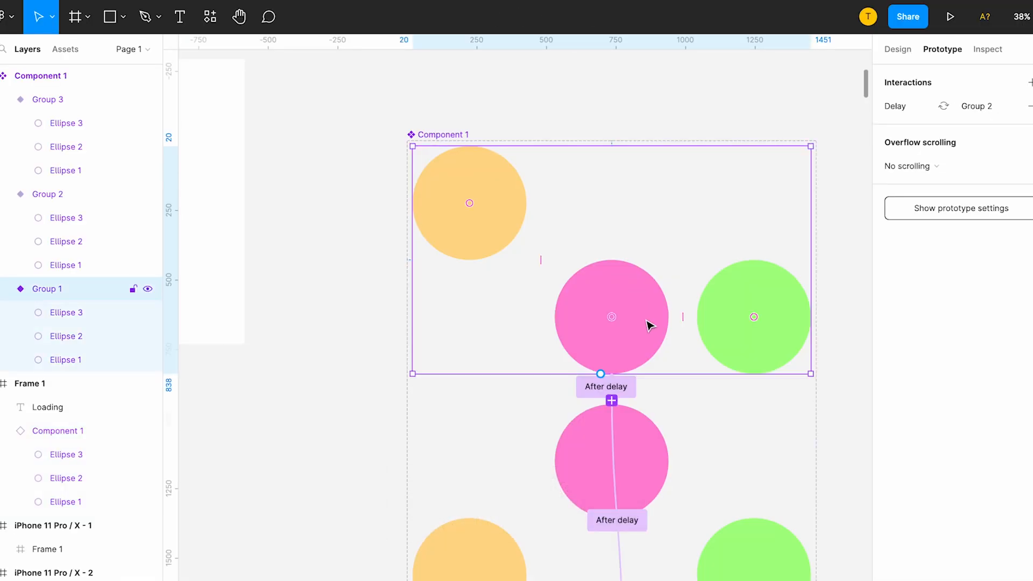
scroll(664, 270, "down", 3)
Inspect the dot groups' delayed change-to transitions, then present the Loading frame's bouncing dots.
left_click(678, 364)
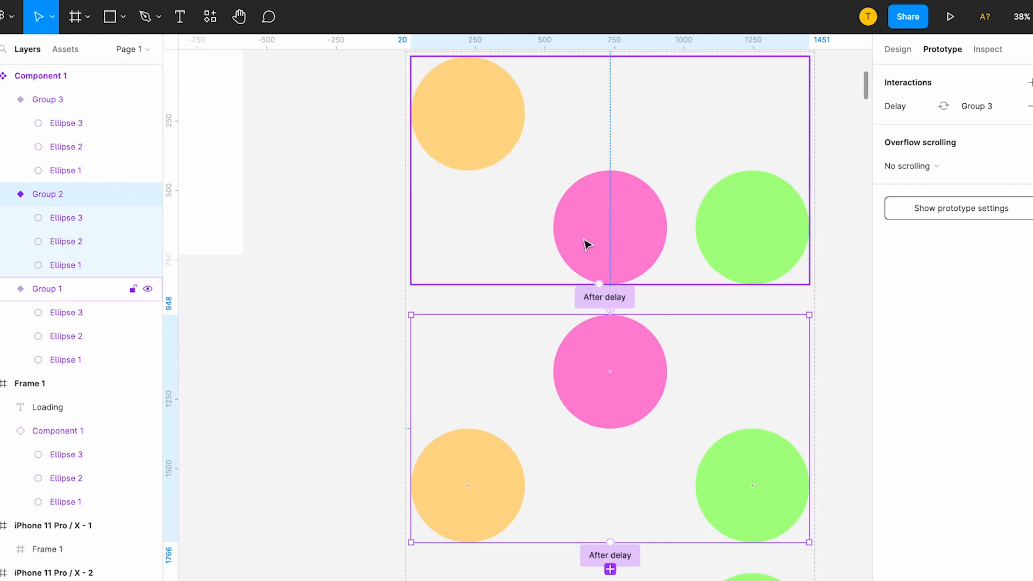
scroll(756, 221, "down", 3)
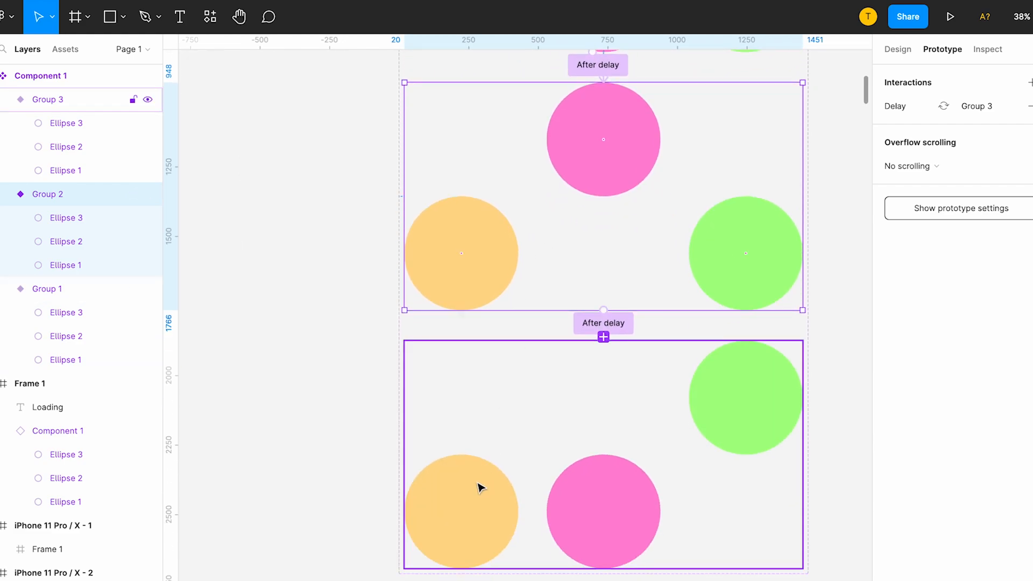
scroll(689, 418, "up", 8)
scroll(690, 417, "up", 5)
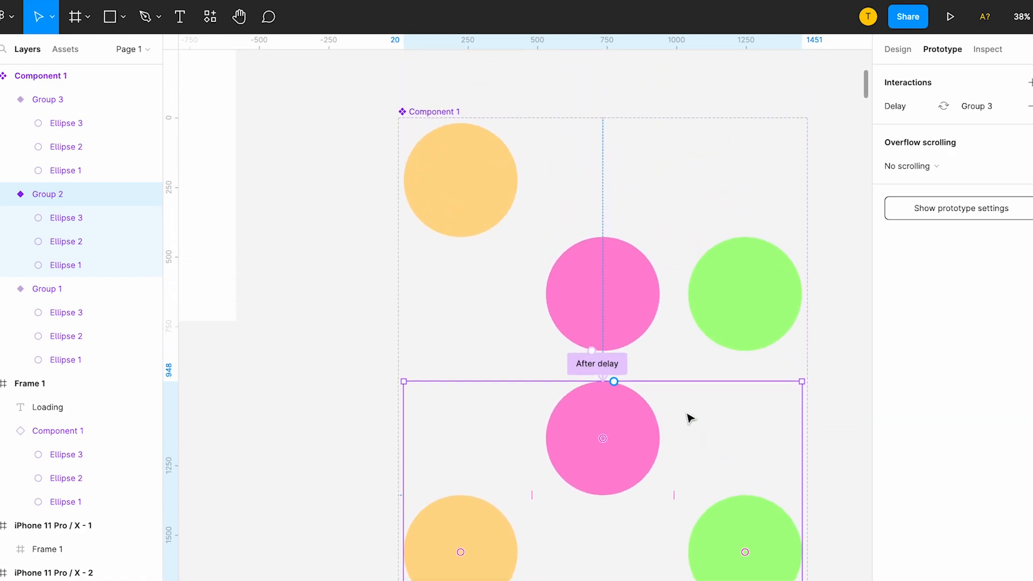
left_click(464, 203)
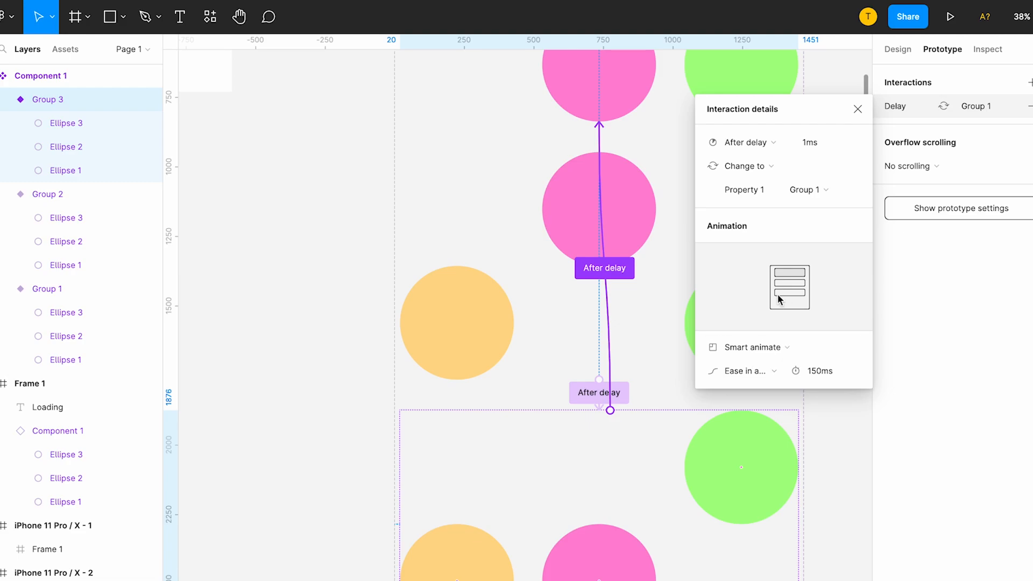
left_click(525, 319)
scroll(525, 320, "down", 5)
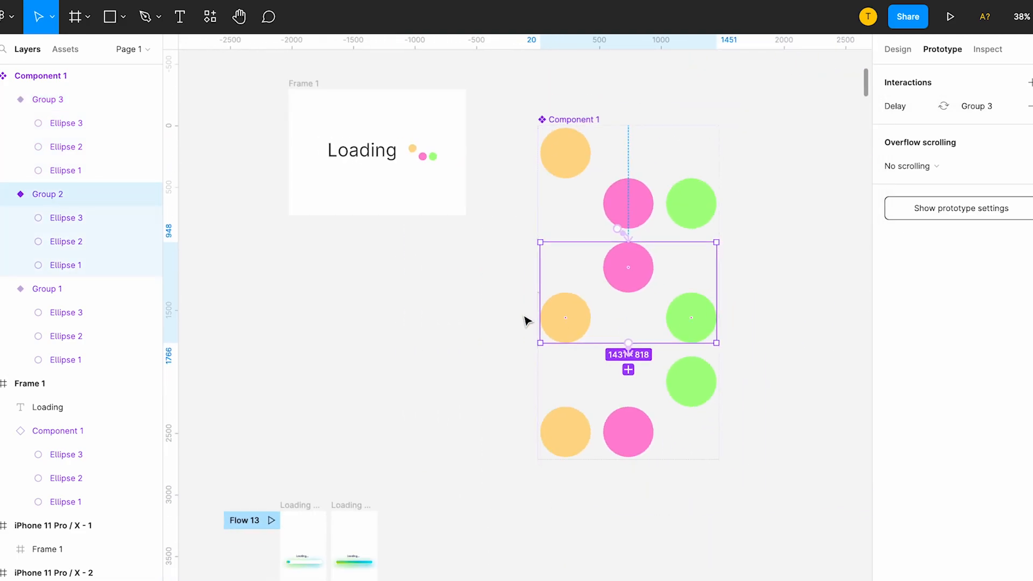
scroll(478, 185, "down", 3)
scroll(478, 153, "up", 3)
left_click(458, 142)
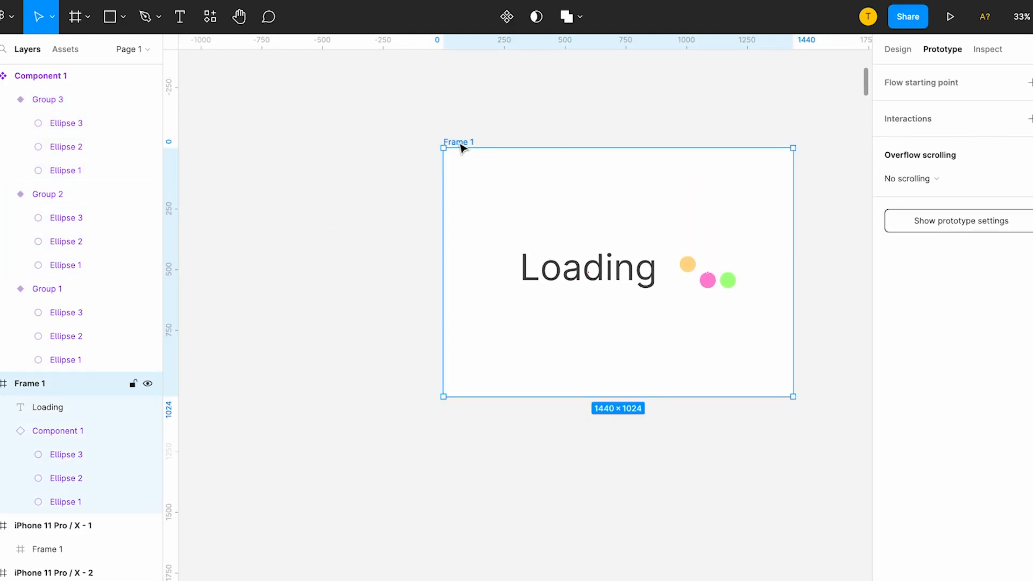
left_click(949, 17)
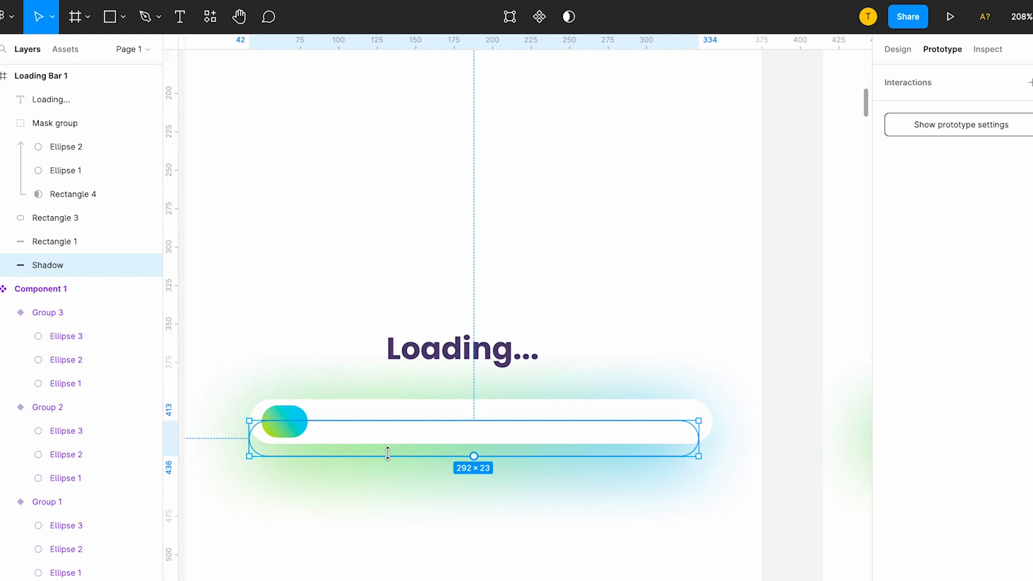
Review the green-to-cyan linear gradient of the progress bar piece (Rectangle 3).
left_click(297, 414)
left_click(891, 398)
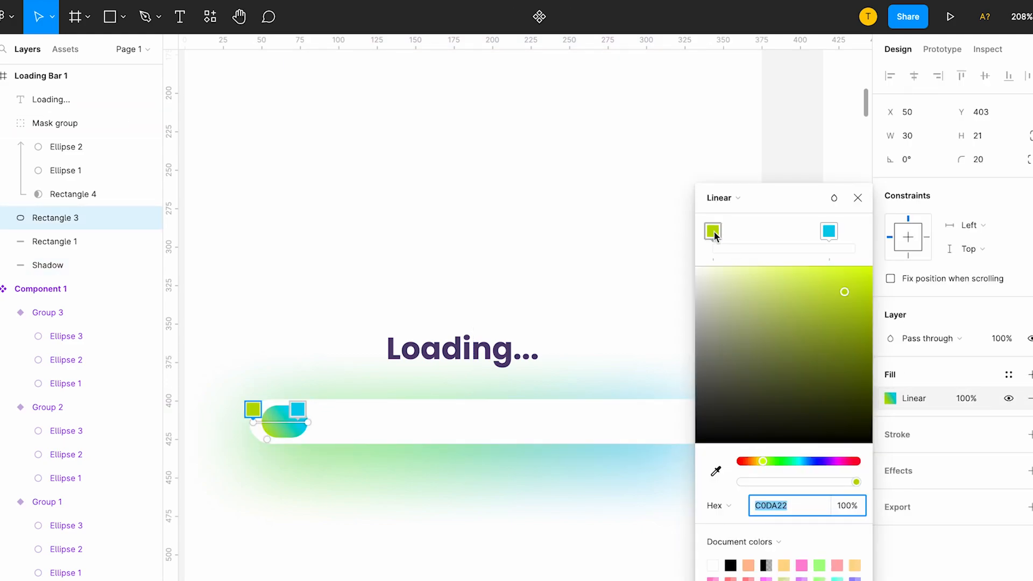
scroll(539, 393, "down", 5)
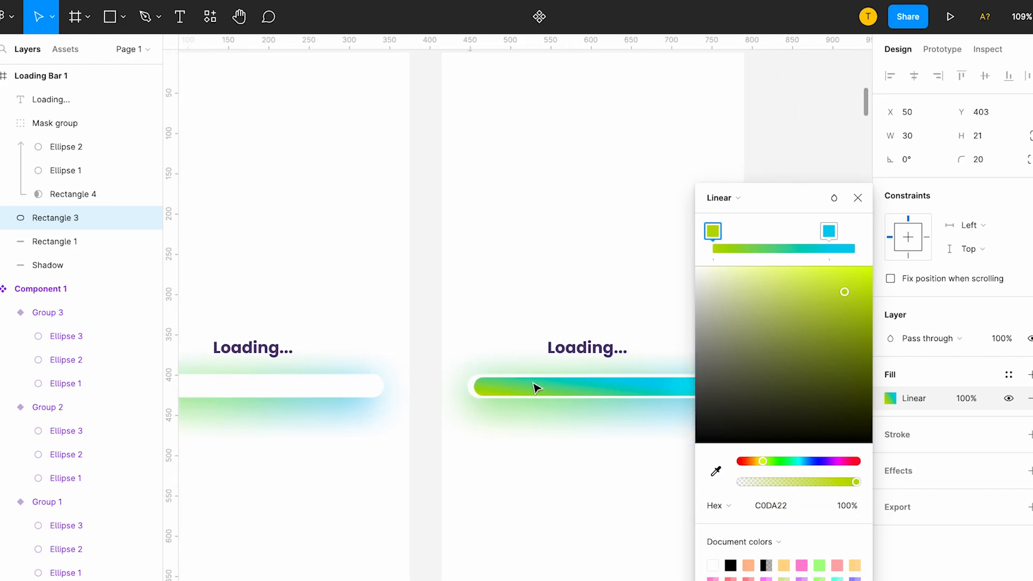
scroll(385, 214, "up", 3)
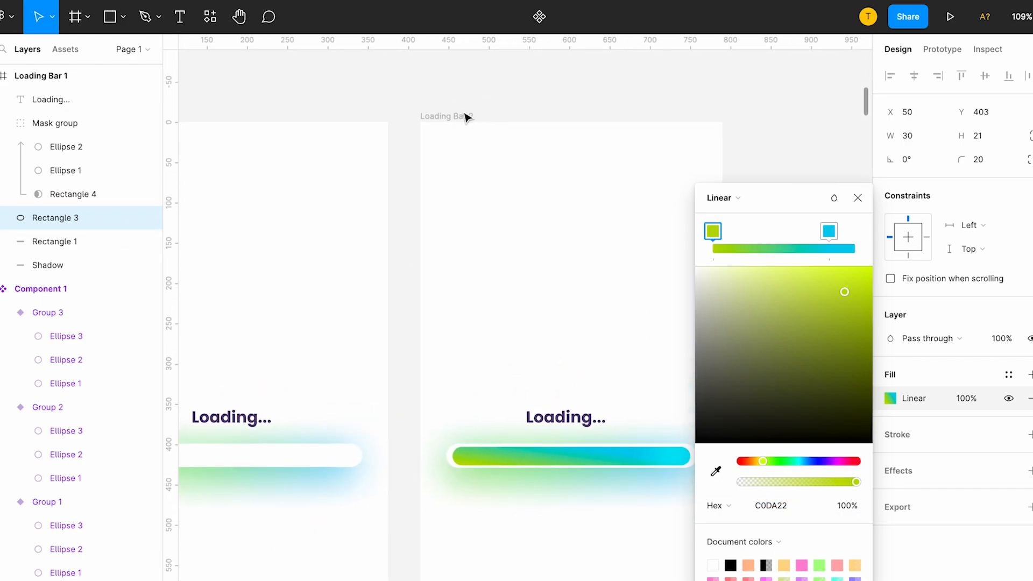
left_click(858, 198)
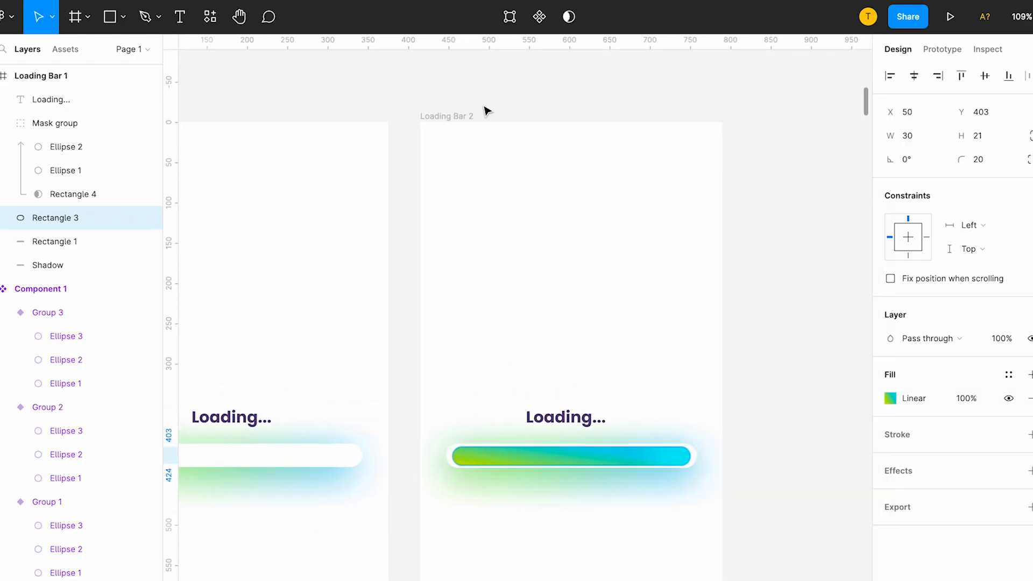
scroll(565, 420, "up", 5)
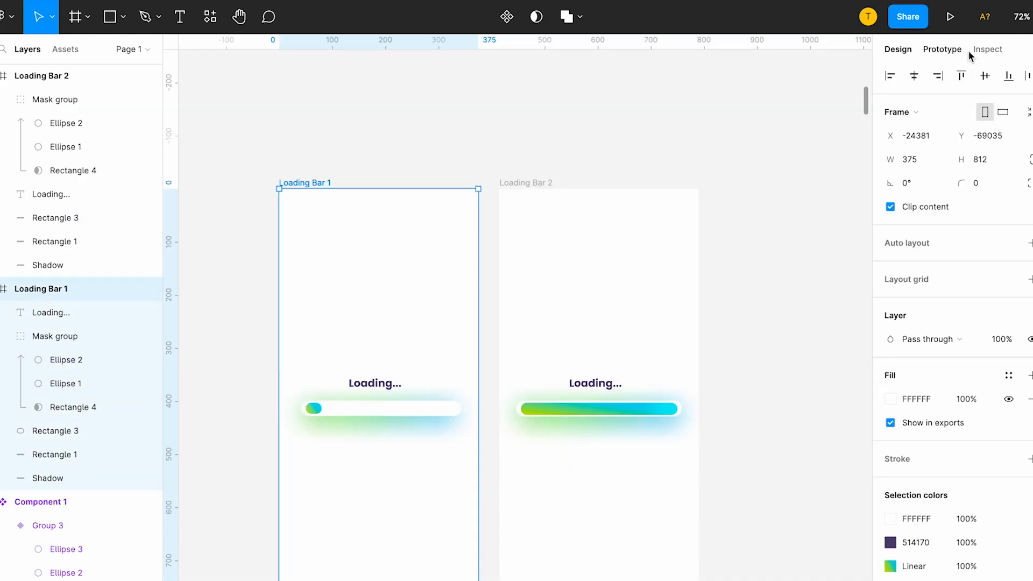
Check Loading Bar 1's on-click 10000 ms smart-animate to Loading Bar 2, then present Flow 13.
left_click(942, 48)
left_click(895, 165)
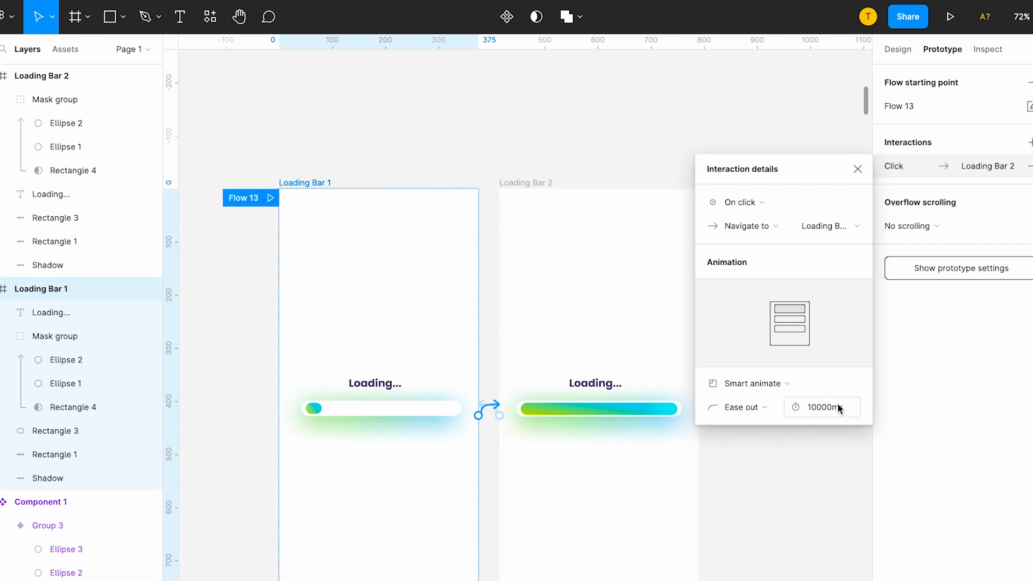
left_click(317, 183)
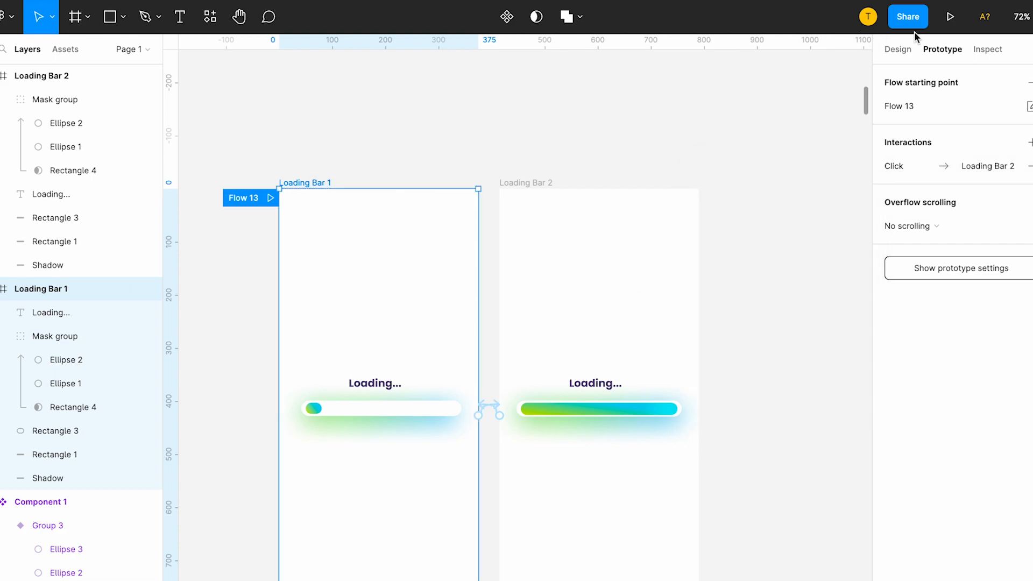
left_click(950, 17)
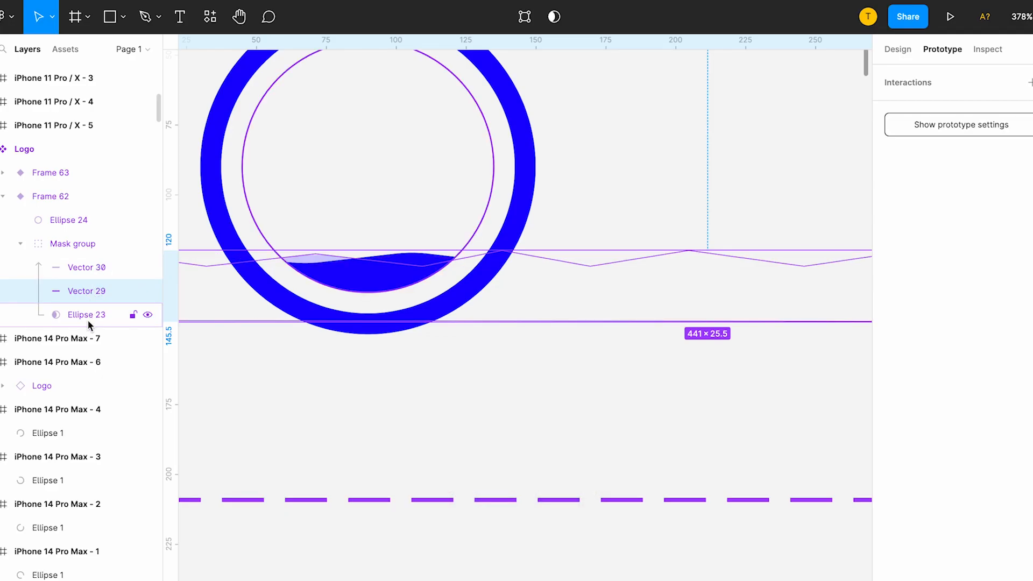
scroll(394, 216, "down", 3)
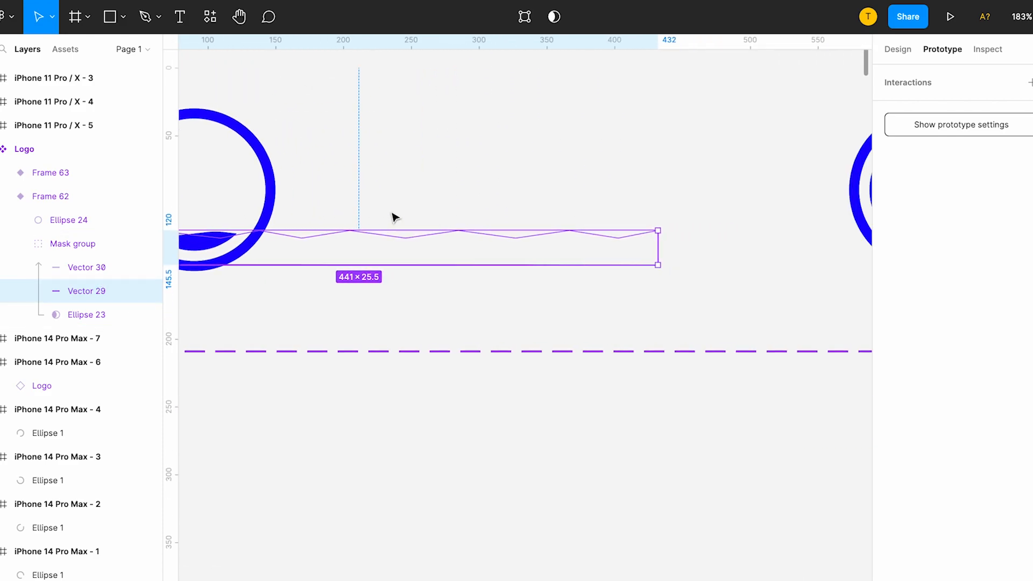
scroll(394, 216, "down", 3)
Inspect the filled logo variant and Frame 62's 7000 ms delayed change, then select iPhone 14 Pro Max - 6.
left_click(467, 211)
scroll(466, 212, "up", 3)
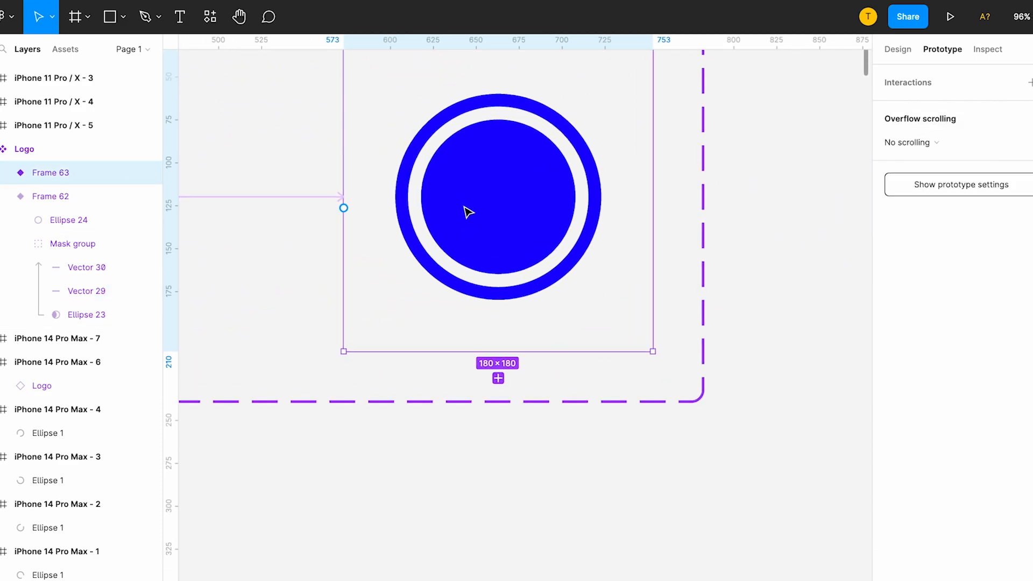
left_click(20, 197)
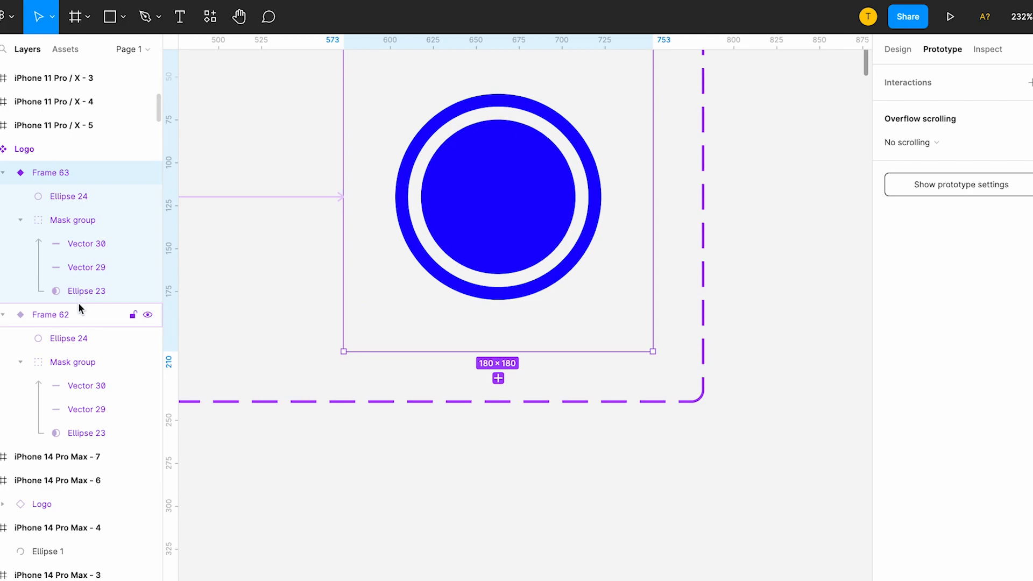
scroll(442, 161, "down", 5)
left_click(464, 173)
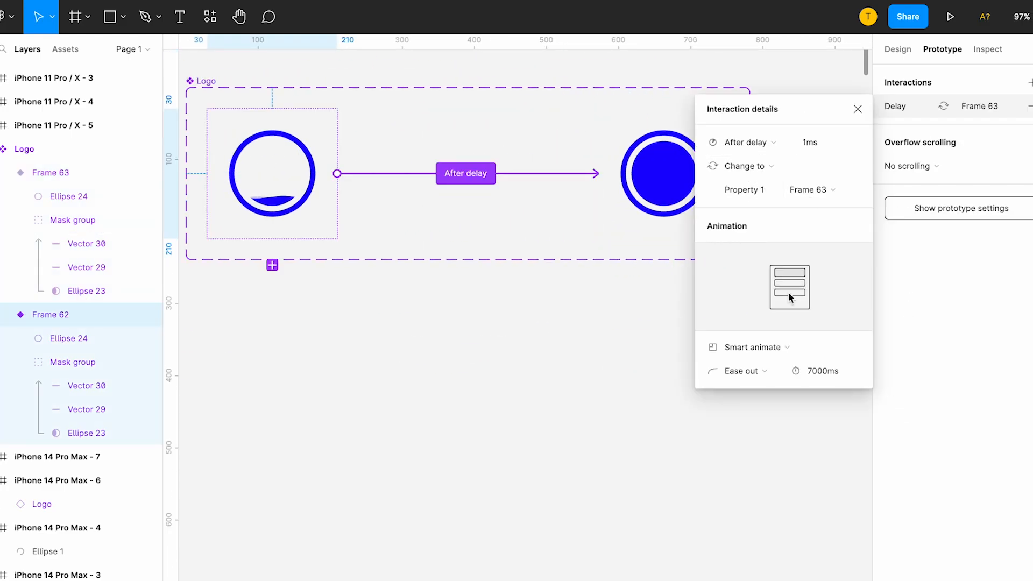
scroll(630, 319, "down", 5)
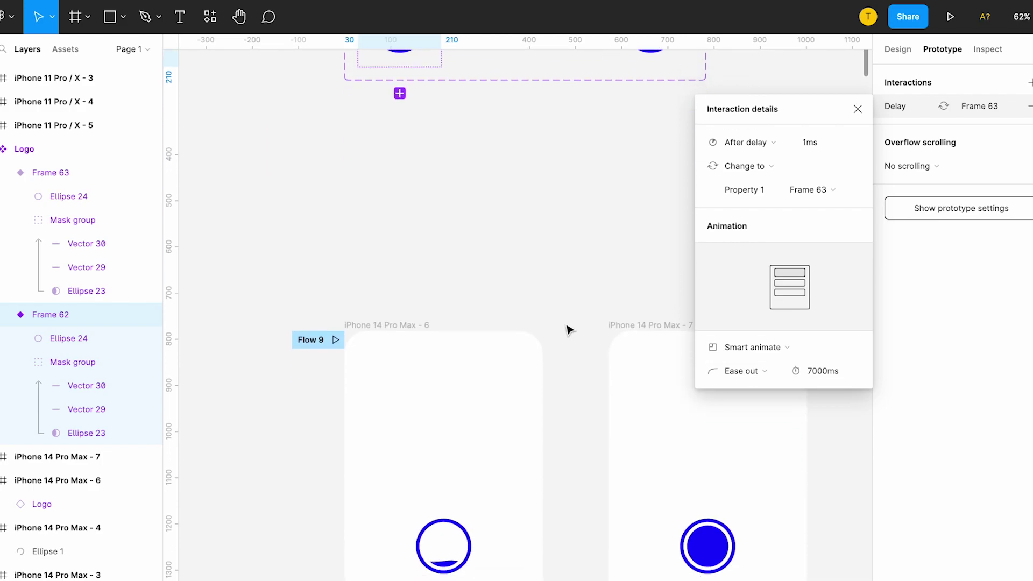
left_click(424, 325)
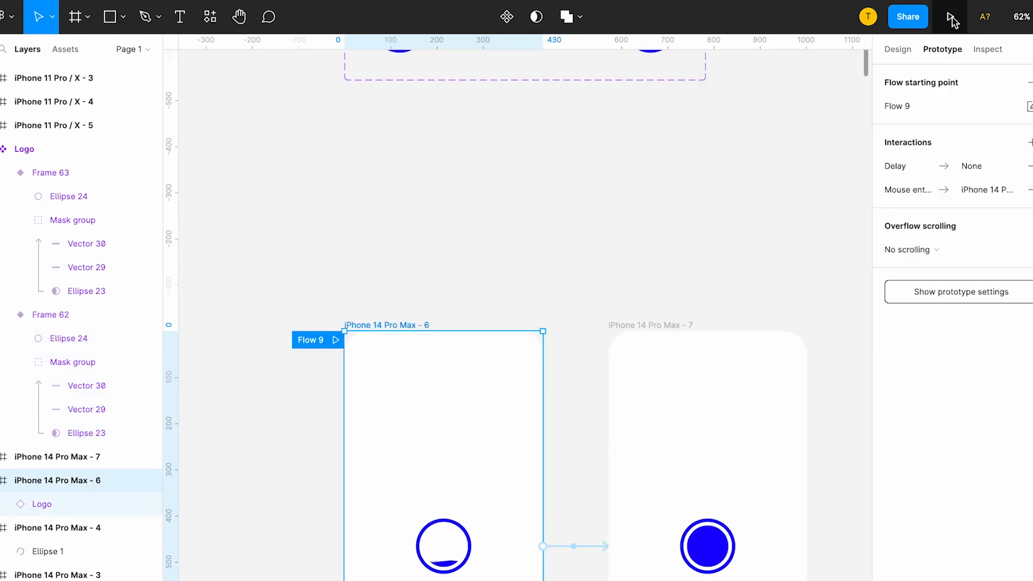
scroll(610, 355, "down", 3)
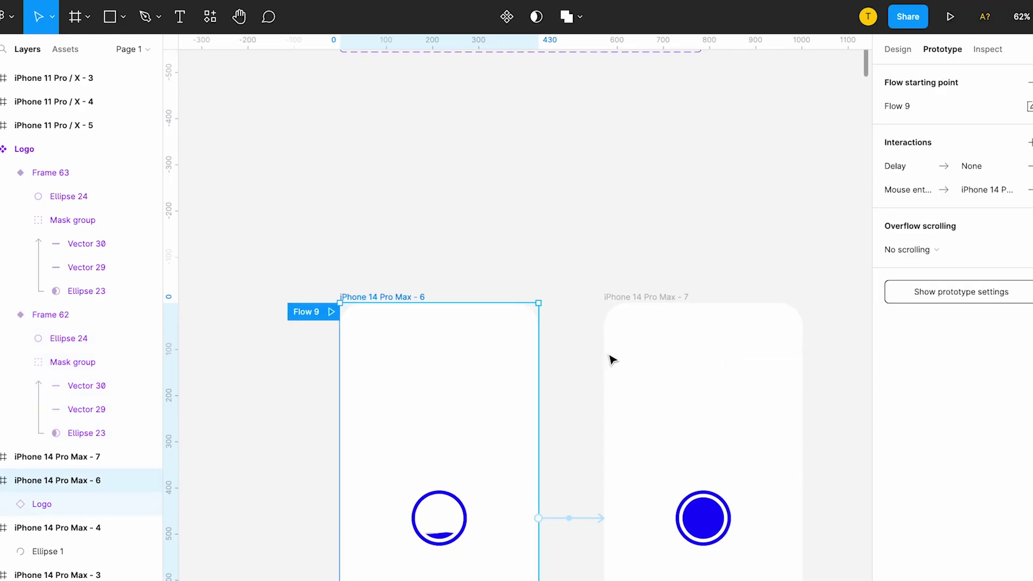
Preview Flow 9 so the wavy fill rises until the logo circle is solid blue.
left_click(950, 17)
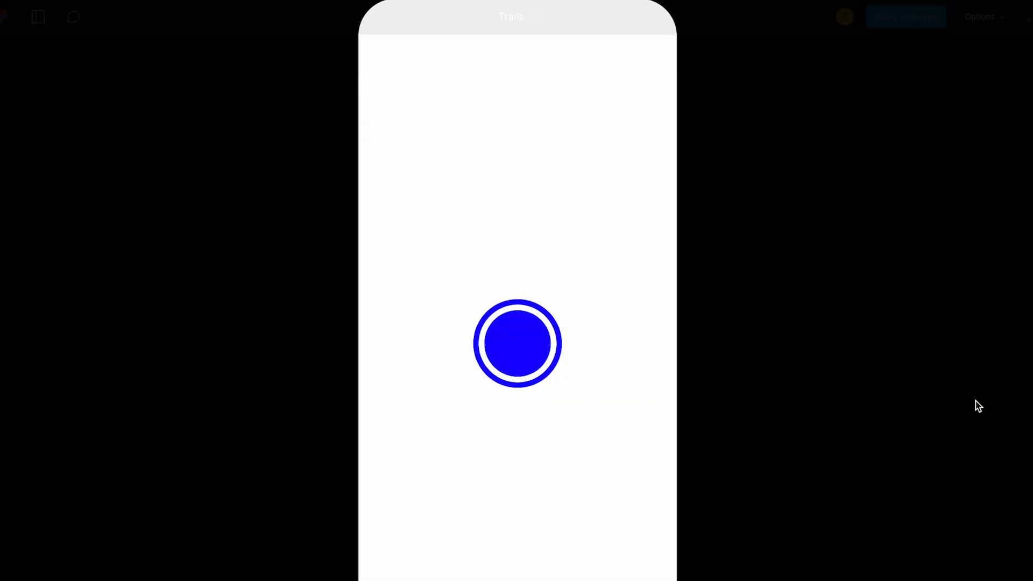